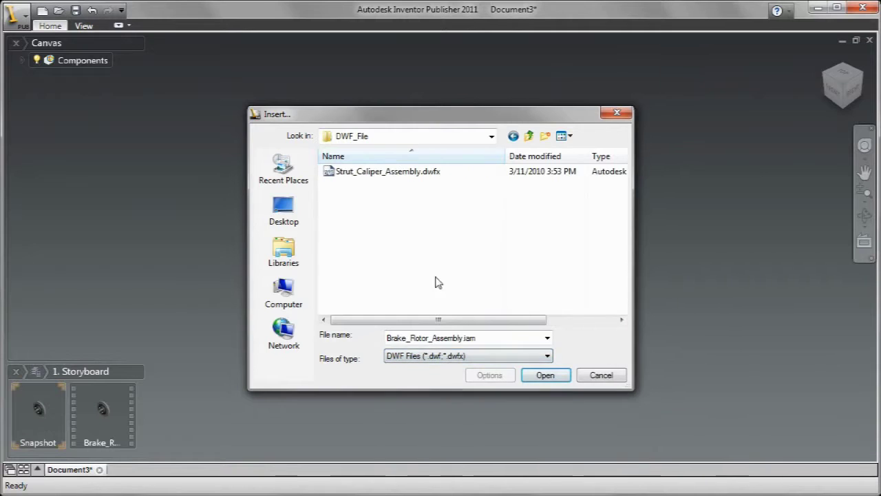
Step: Insert the DWF file Strut_Caliper_Assembly.dwfx into the document and fit the whole model in view
left_click(406, 173)
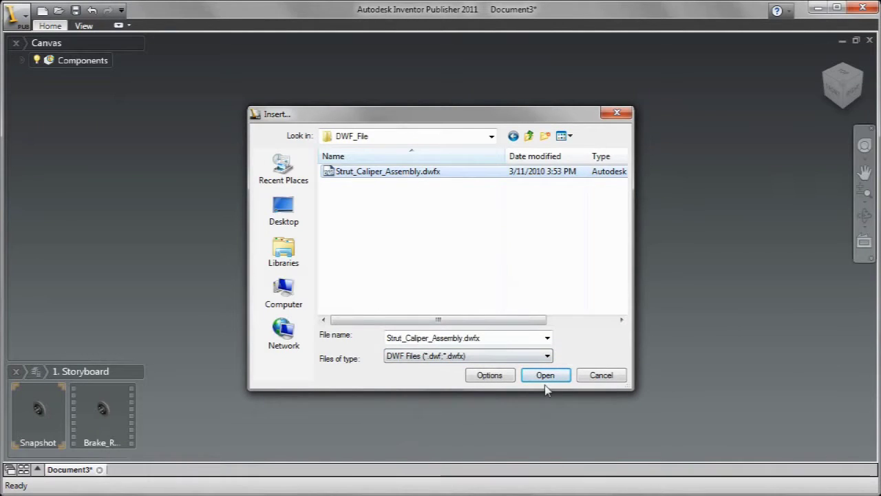
left_click(544, 380)
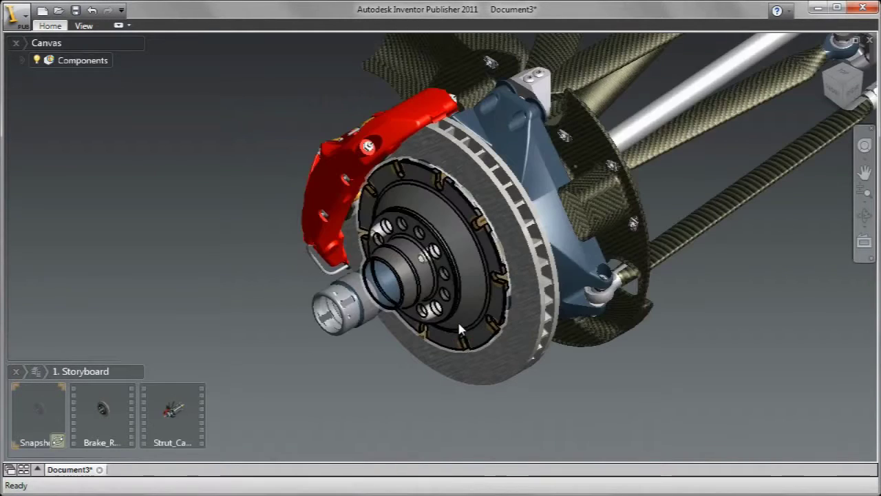
left_click(868, 201)
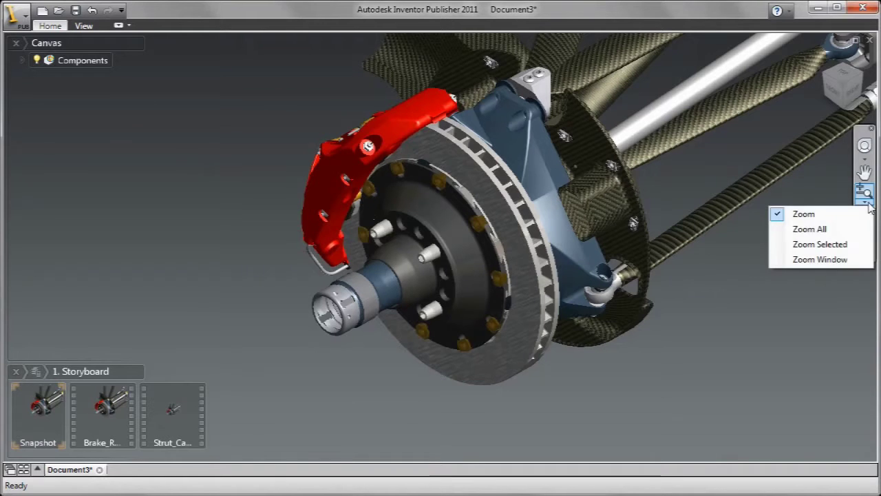
left_click(834, 227)
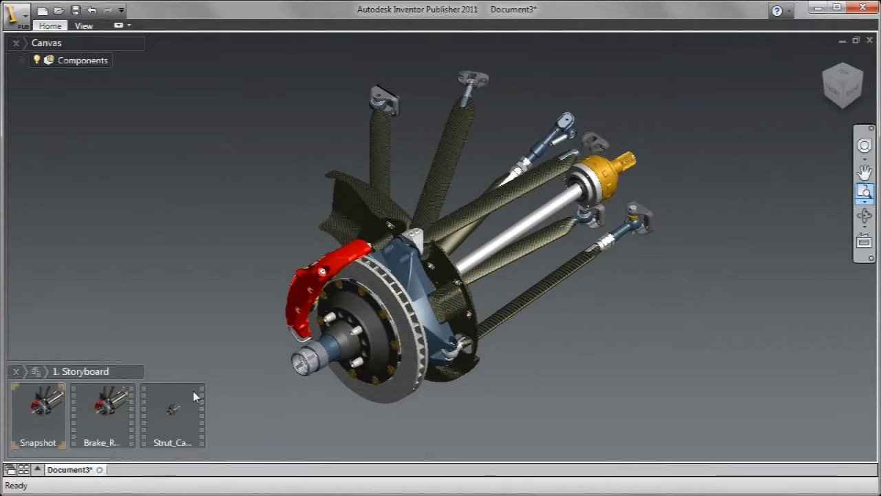
Step: Delete the imported brake rotor and strut caliper items from the storyboard, keeping only the first snapshot
left_click(193, 398)
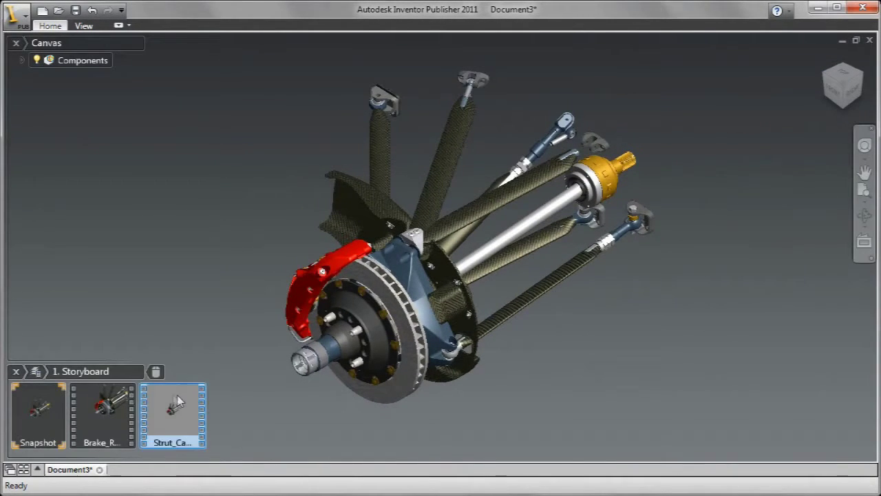
left_click(90, 410, "ctrl")
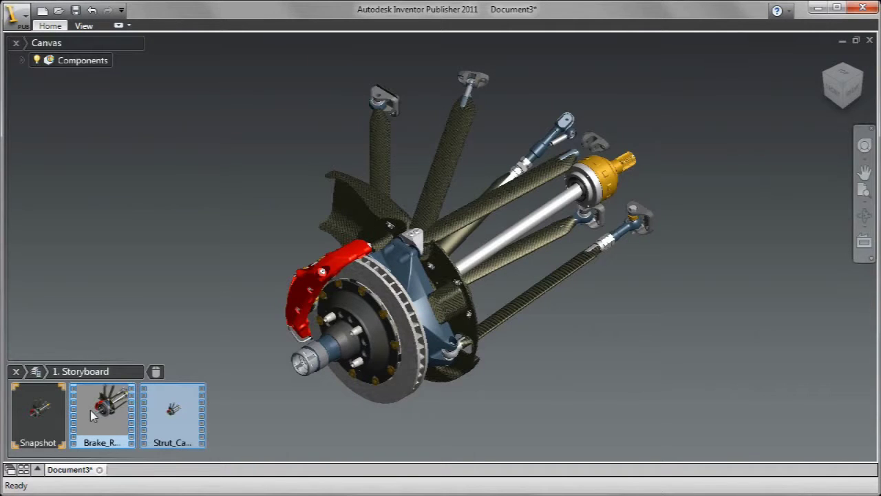
key("Delete")
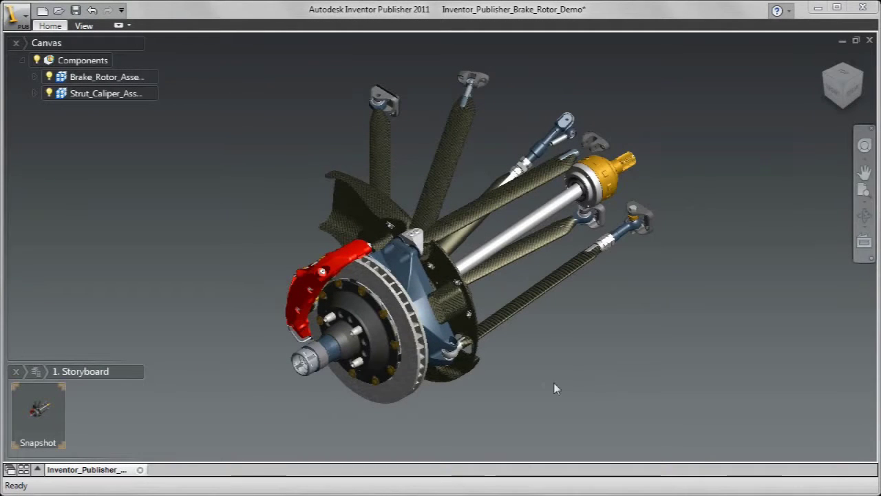
Step: Hide the strut caliper assembly, fit the brake rotor in view and add a new snapshot
left_click(50, 94)
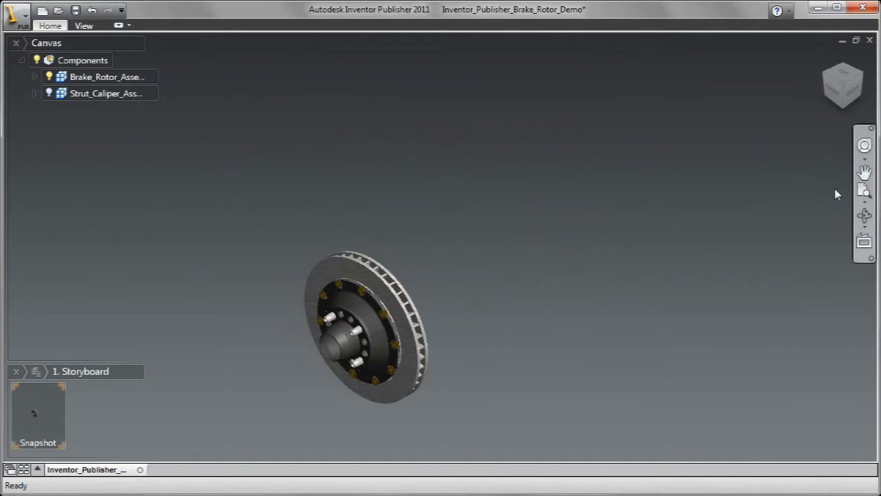
left_click(865, 194)
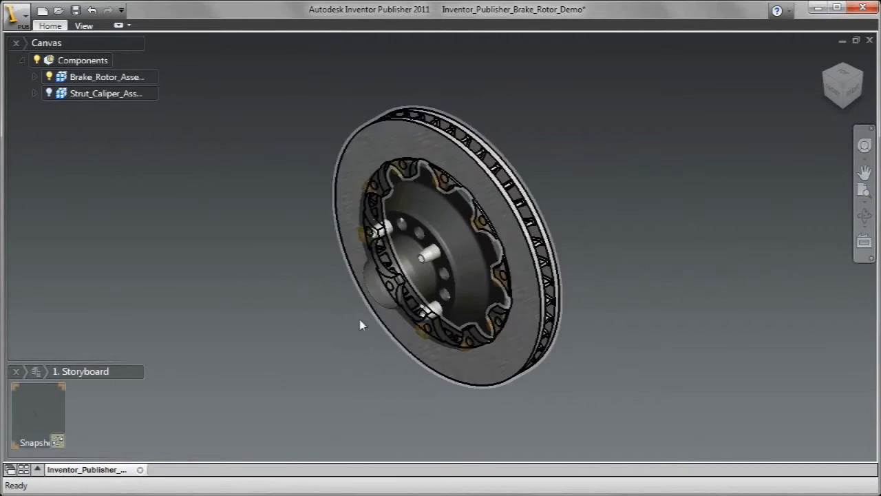
right_click(226, 168)
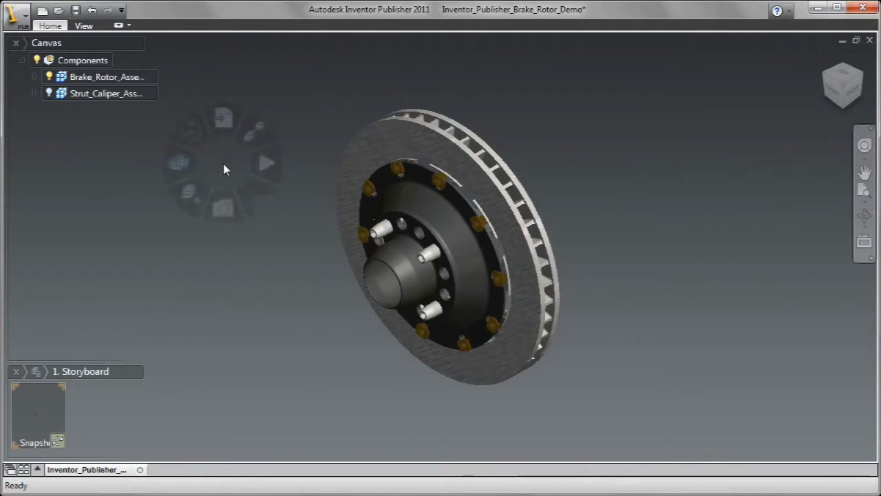
left_click(223, 209)
Step: Explode all brake rotor components along the rotor axis, pulling the hub, bolts and studs out in front of the disc
left_click_drag(280, 91, 588, 408)
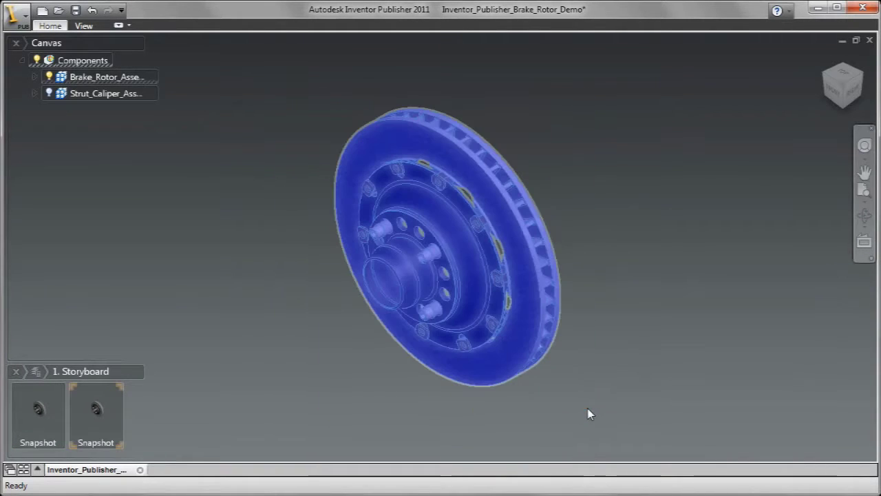
right_click(638, 147)
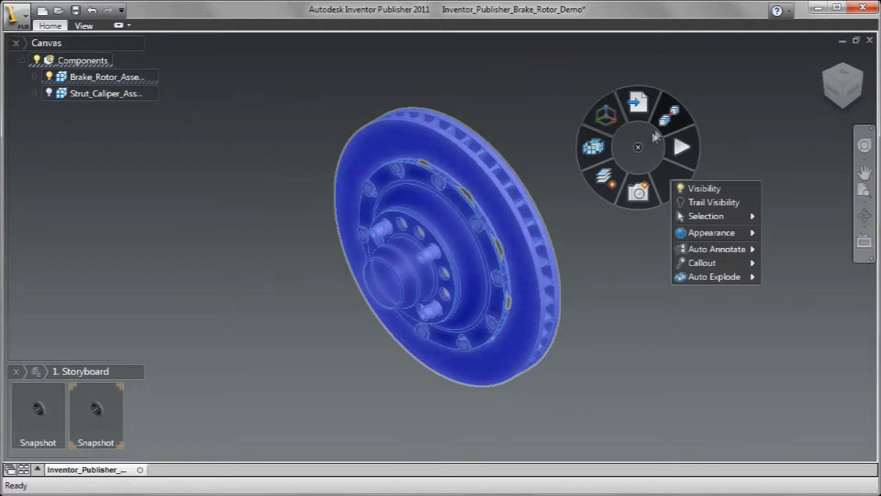
left_click(666, 119)
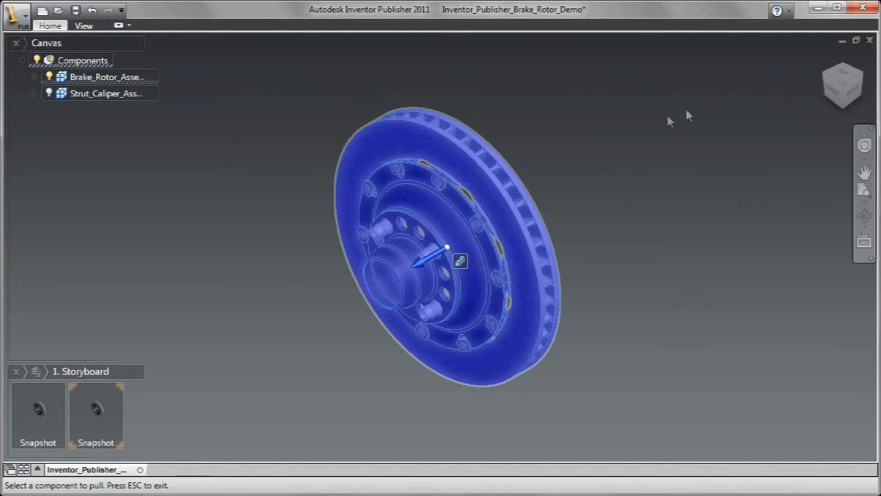
left_click(852, 93)
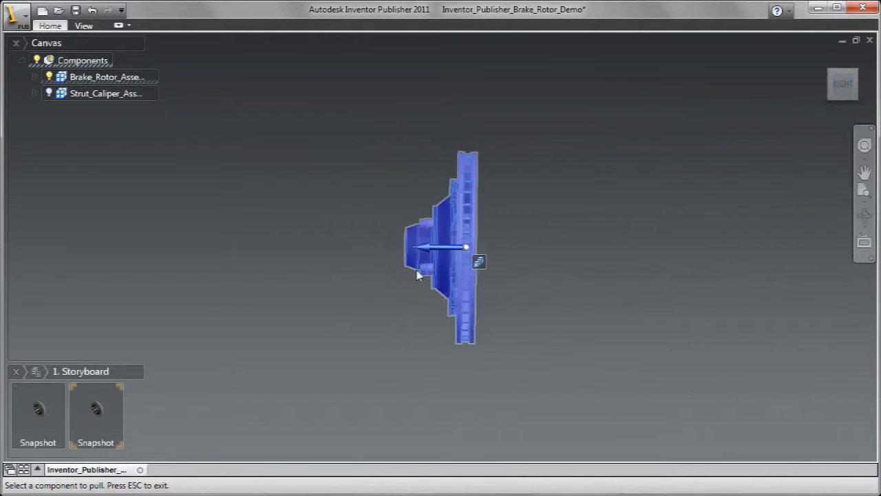
left_click_drag(414, 248, 62, 244)
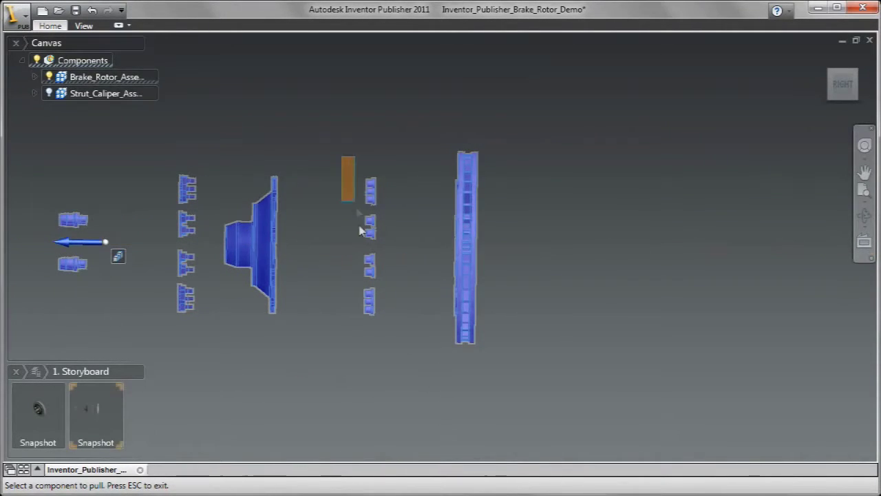
Step: Move the ring of nuts behind the rotor disc and bring the hub, bolts and studs closer to it, ending in the home view
left_click(379, 331)
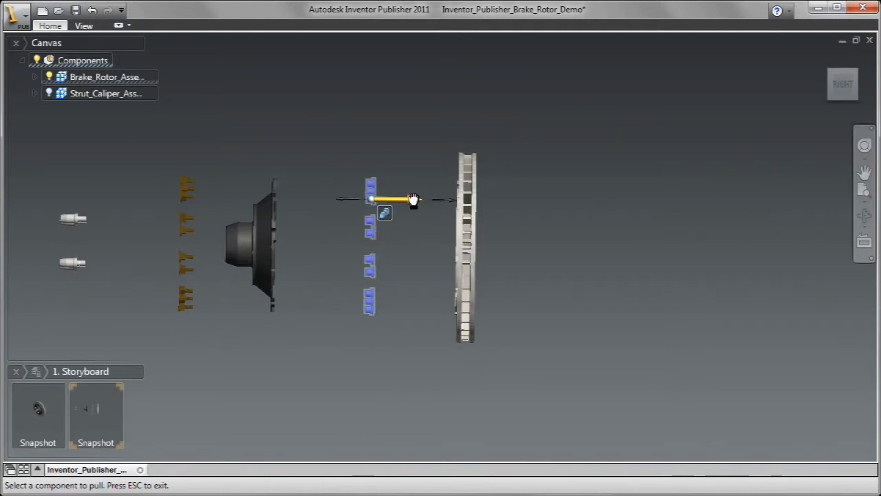
left_click_drag(413, 198, 660, 219)
left_click_drag(30, 150, 362, 338)
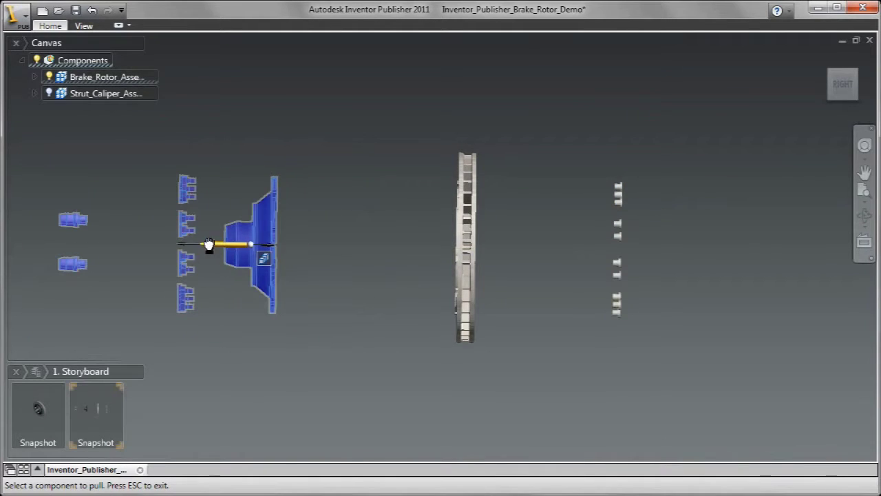
left_click_drag(213, 245, 297, 250)
left_click(821, 61)
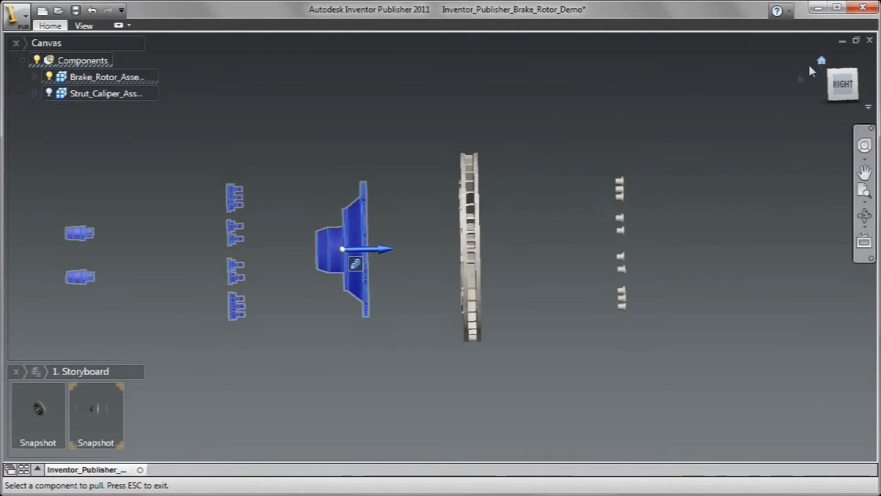
key("Escape")
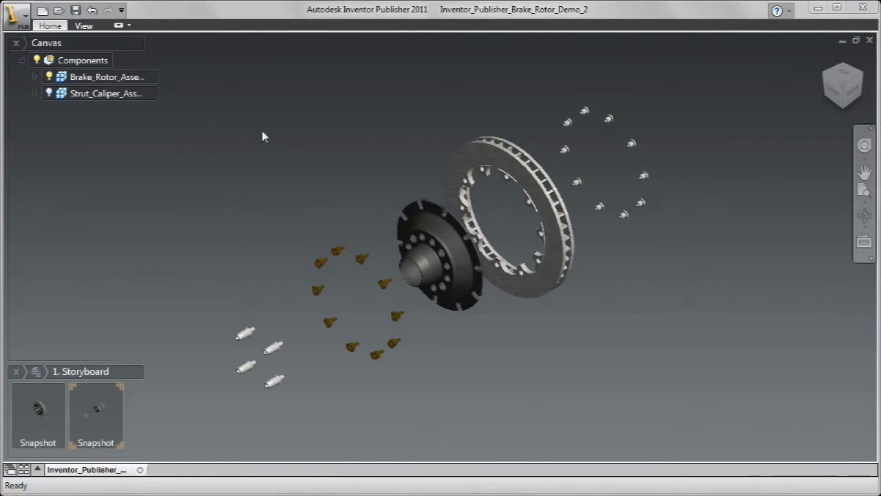
Step: Apply the Basic Shading appearance style to the exploded view and add a new snapshot
right_click(262, 132)
mouse_move(367, 176)
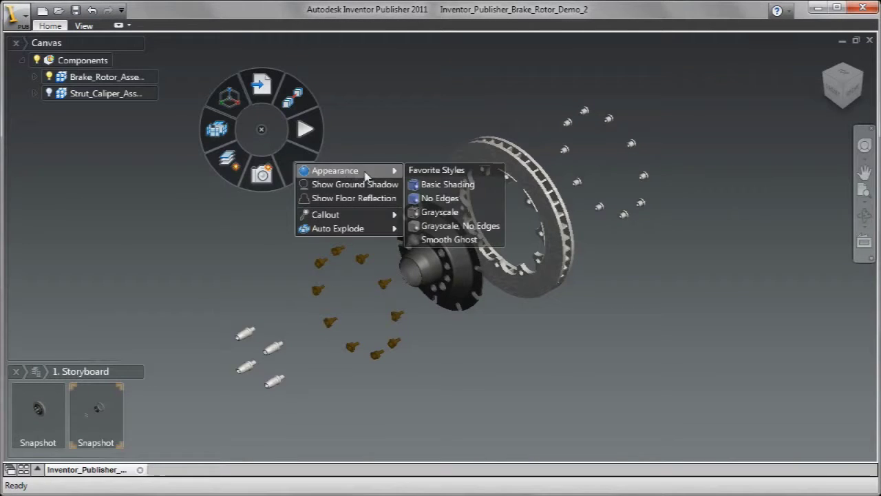
left_click(441, 186)
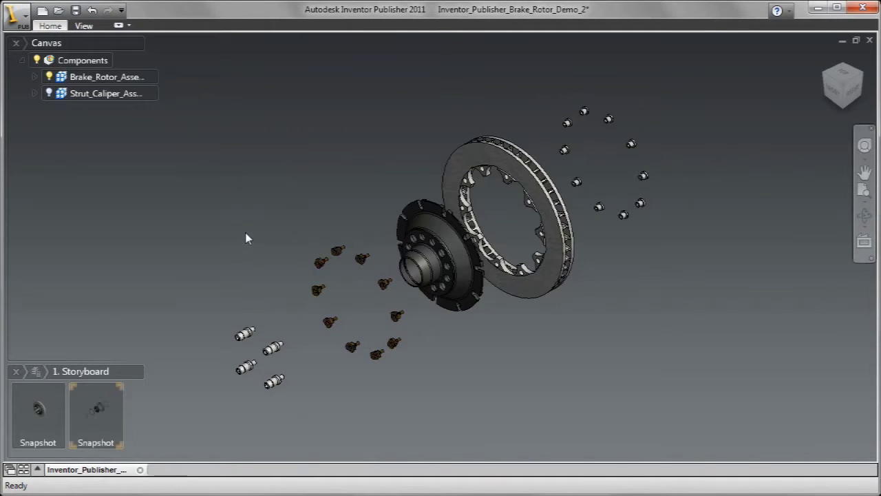
right_click(213, 147)
left_click(214, 193)
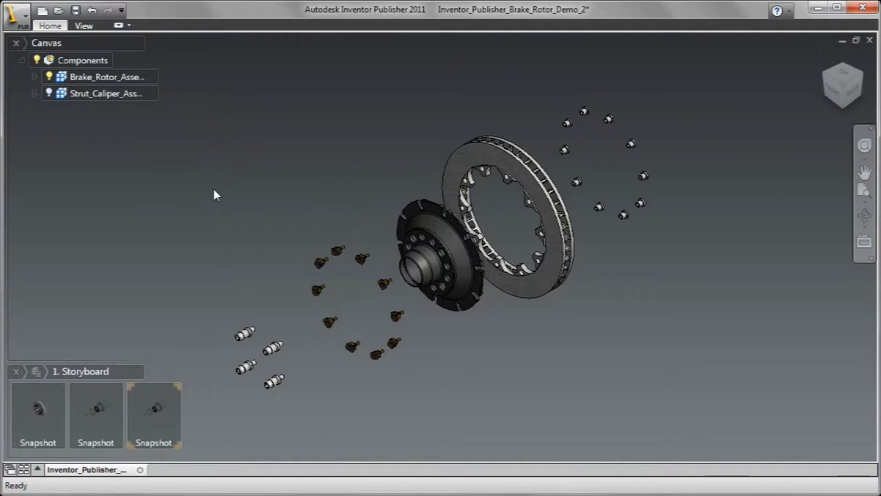
Step: Restore the hub to its home position inside the rotor disc and add a new snapshot
right_click(420, 225)
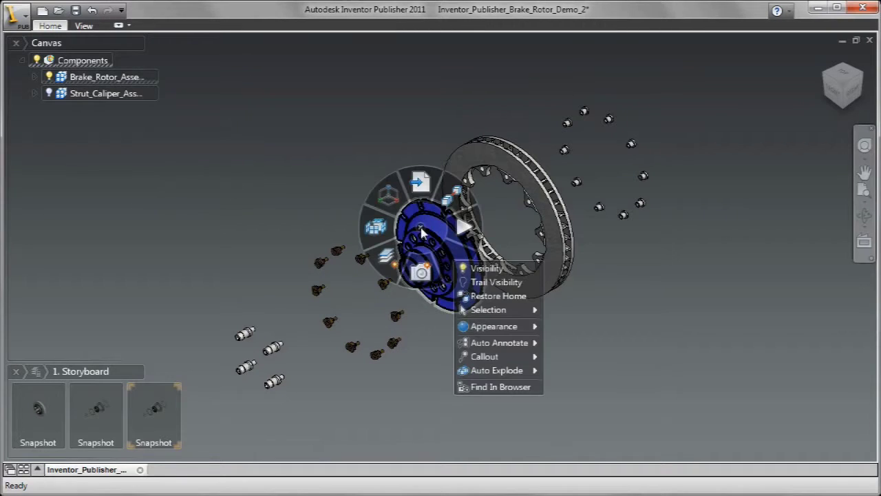
left_click(487, 296)
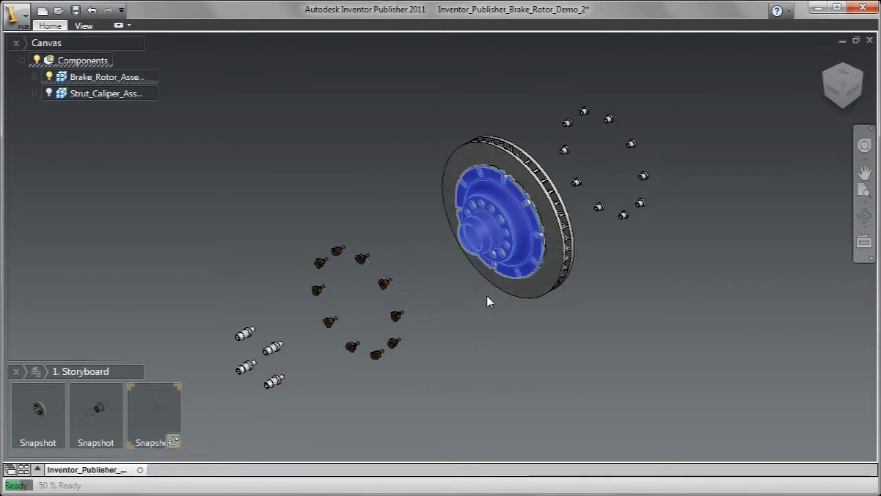
right_click(252, 143)
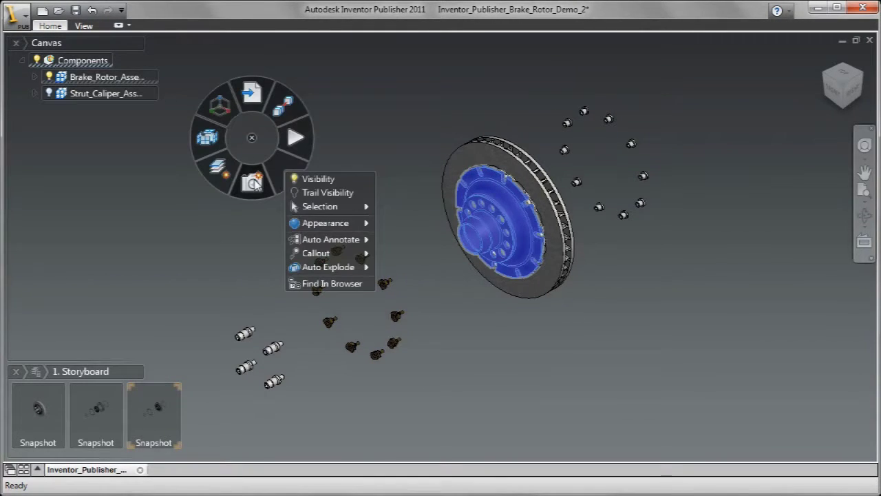
left_click(253, 181)
Step: Restore the ring of bronze bolts to their home position in the hub and clear the selection
left_click_drag(302, 241, 415, 368)
right_click(454, 355)
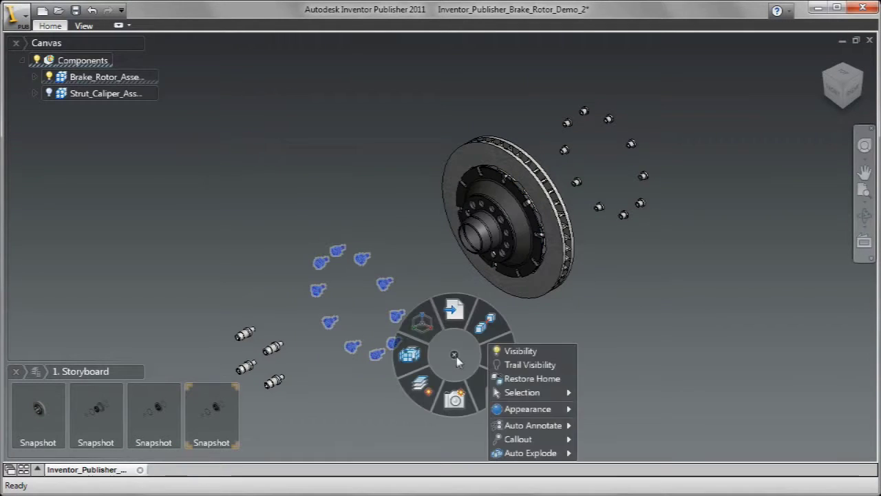
left_click(524, 380)
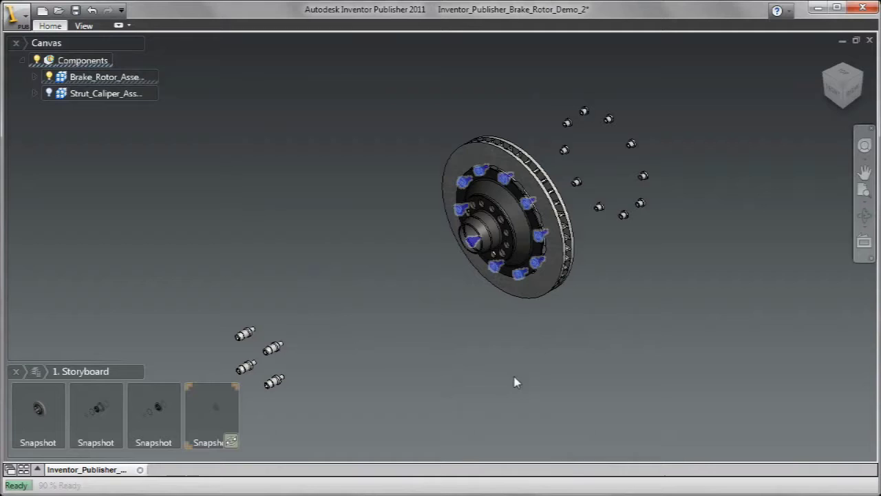
left_click(451, 348)
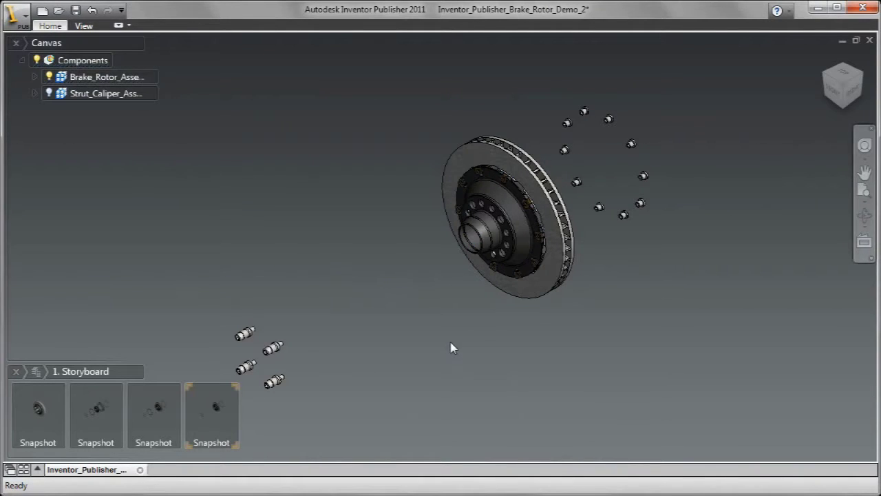
Step: Add two more snapshots of the current state to the storyboard
right_click(394, 249)
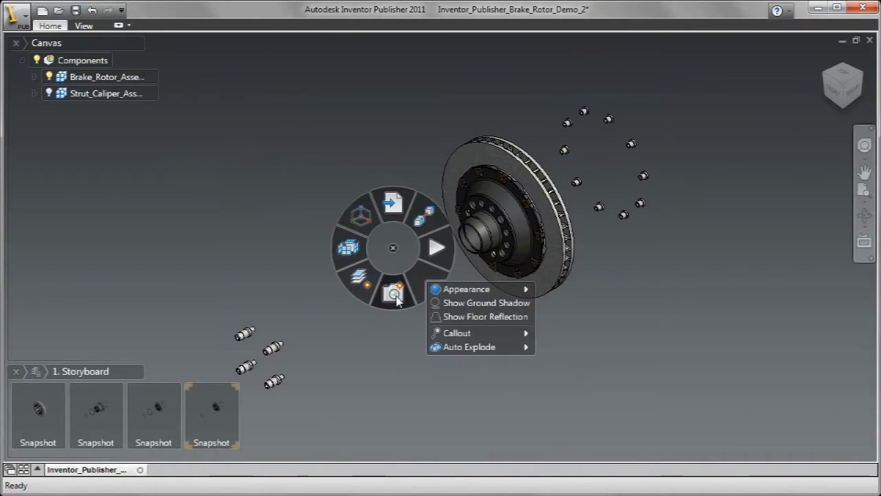
left_click(394, 295)
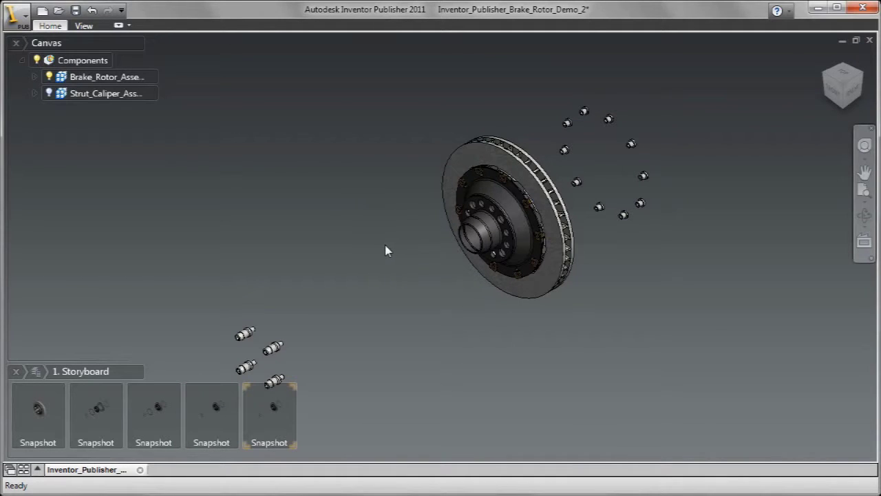
right_click(386, 251)
left_click(386, 288)
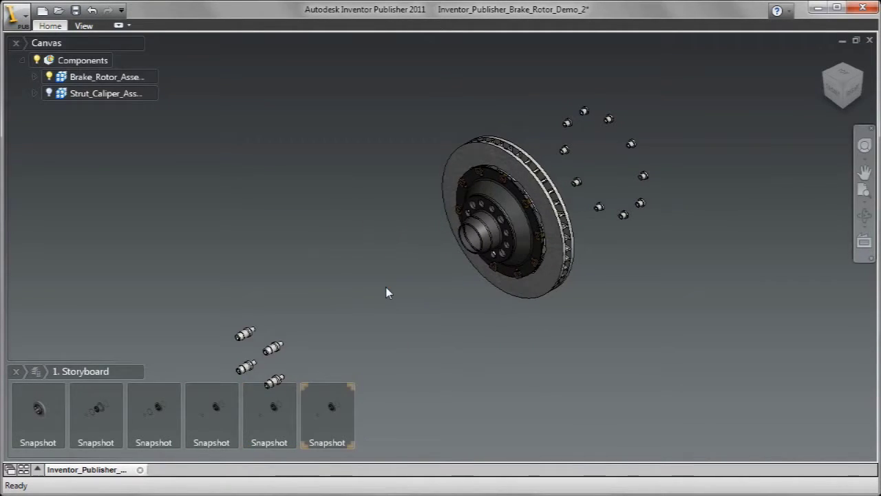
Step: Activate the fifth snapshot, select it together with the sixth, and set the affected snapshots to Selected Snapshots
left_click(289, 397)
double_click(288, 393)
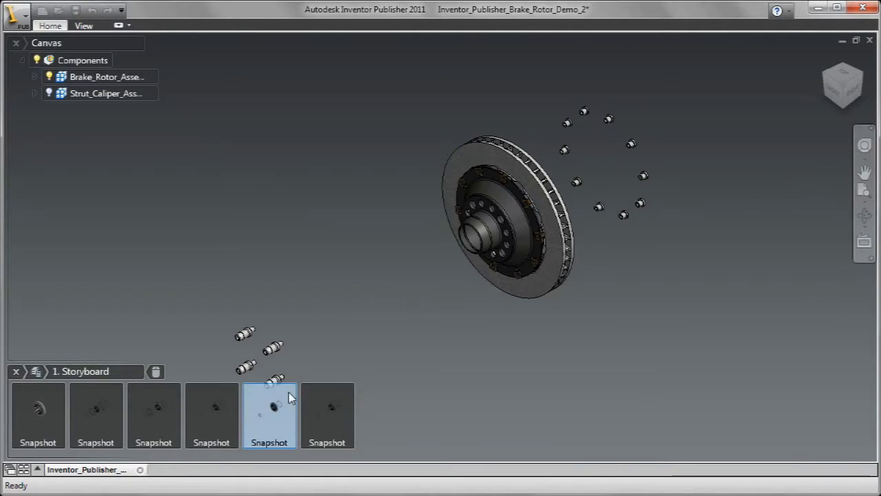
left_click(333, 388, "shift")
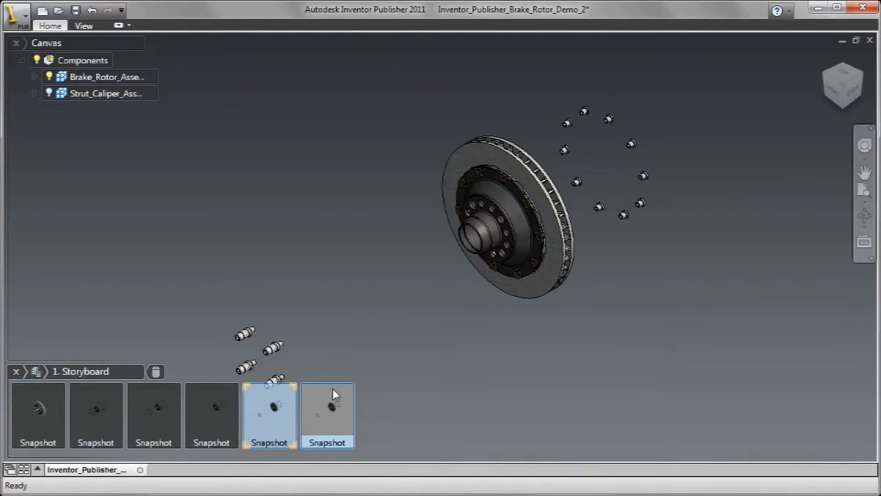
right_click(333, 388)
mouse_move(406, 284)
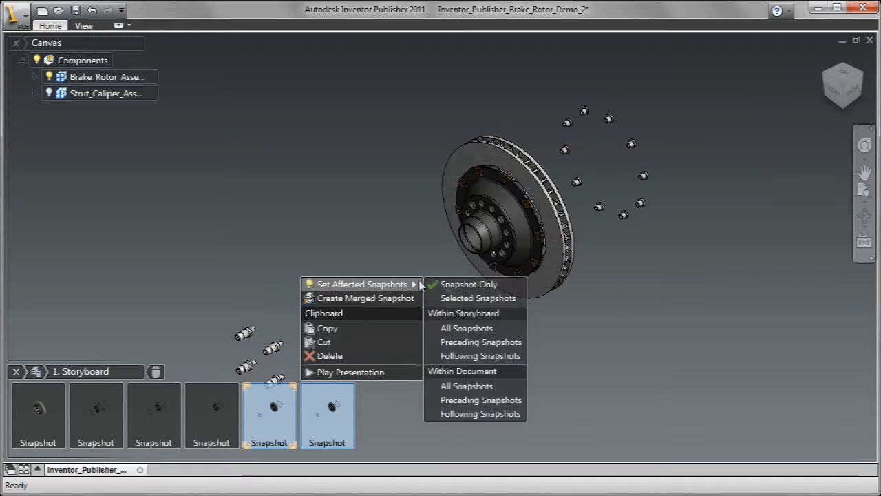
left_click(458, 299)
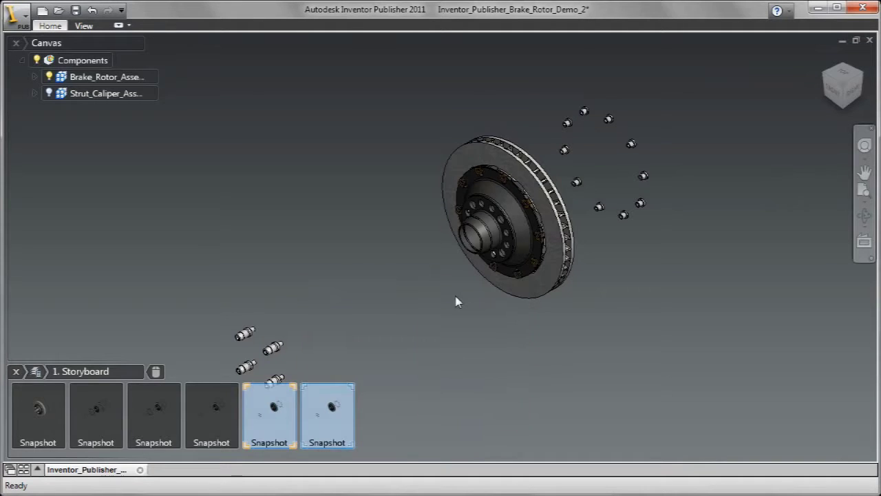
Step: Turn the two selected snapshots to view the rotor's back face, and restore the ring of silver fasteners to home in the sixth snapshot
left_click(865, 80)
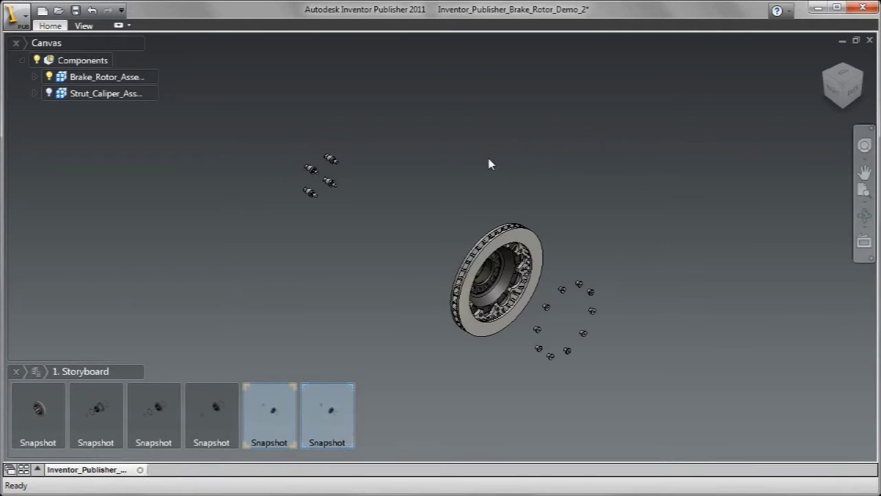
left_click(322, 397)
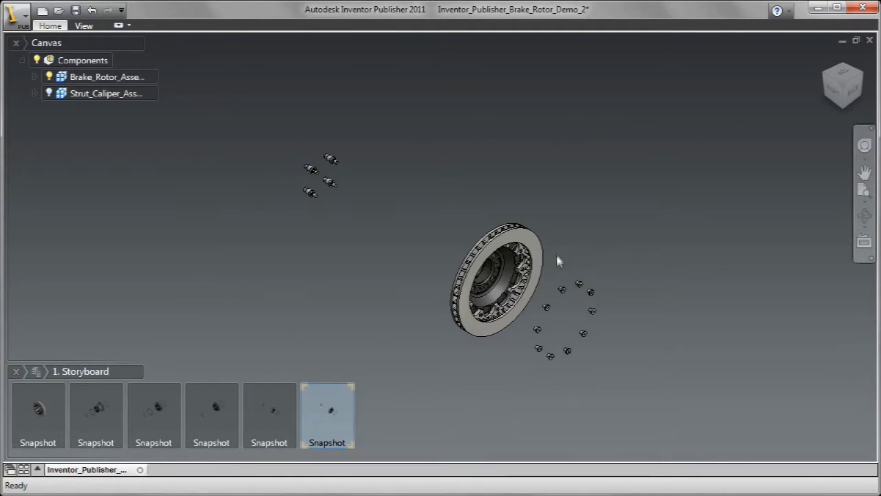
left_click_drag(551, 250, 620, 389)
left_click(539, 329, "ctrl")
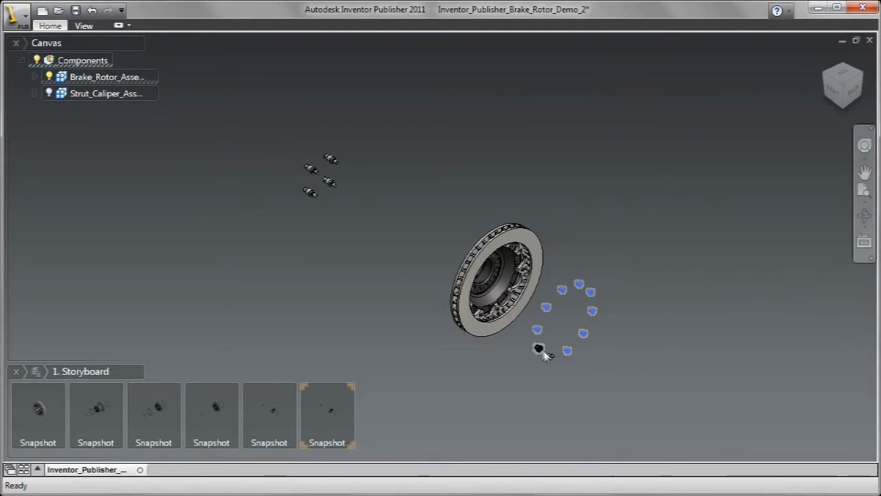
right_click(550, 358)
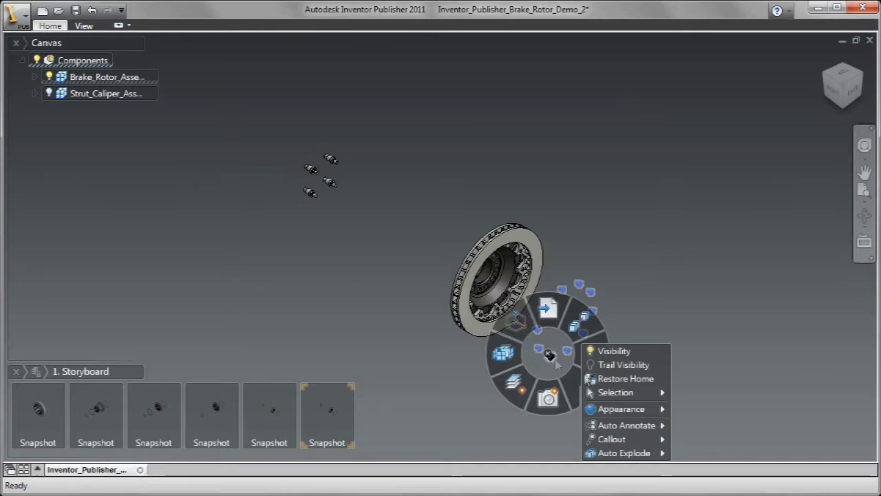
left_click(599, 377)
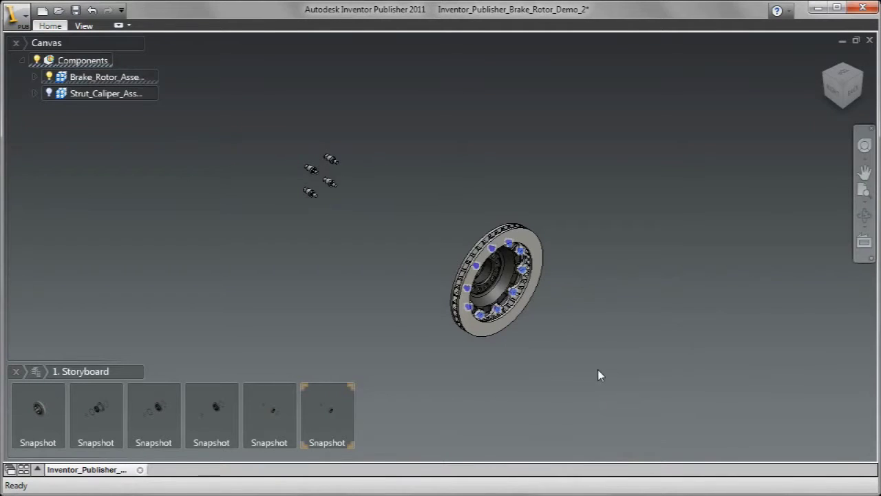
left_click(598, 376)
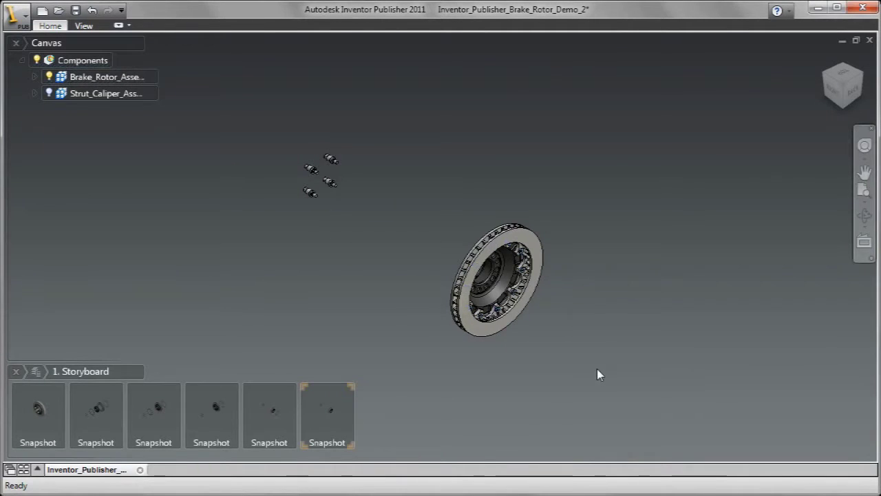
Step: Add a new snapshot of the current state and turn its view back to the hub side of the rotor
right_click(413, 305)
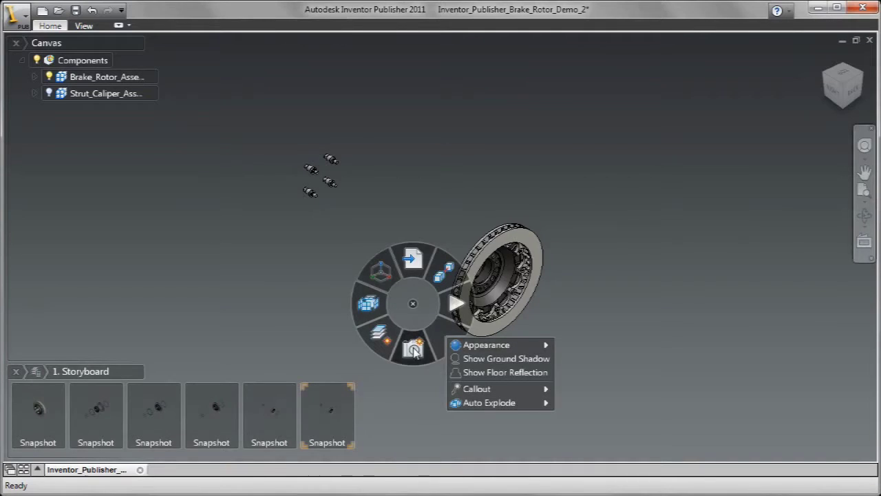
left_click(414, 349)
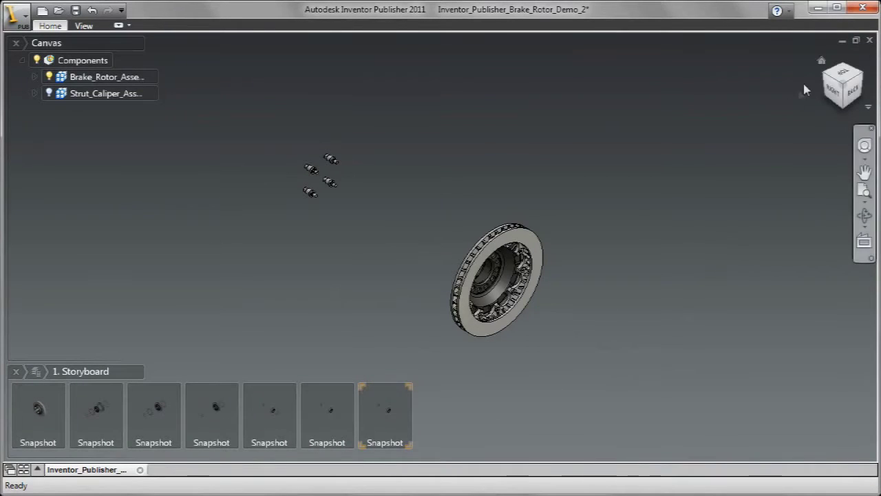
left_click(826, 76)
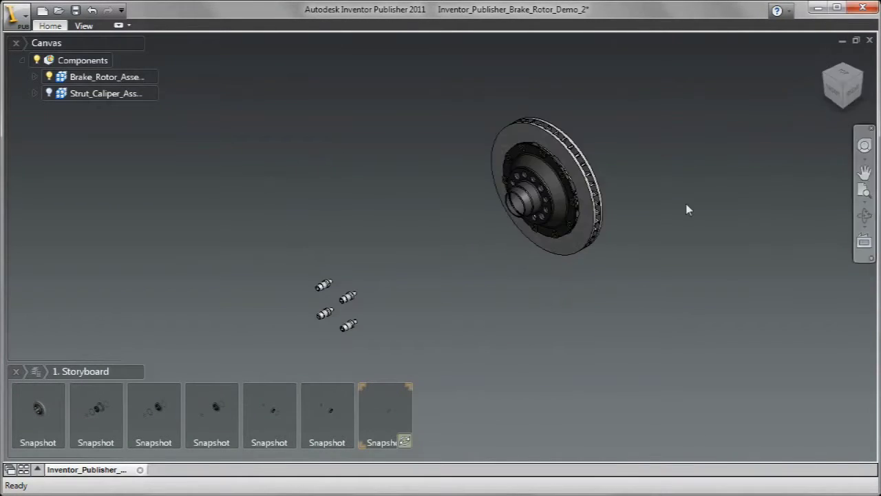
Step: Restore the four large studs to their home position in the hub
left_click_drag(287, 261, 386, 342)
right_click(563, 293)
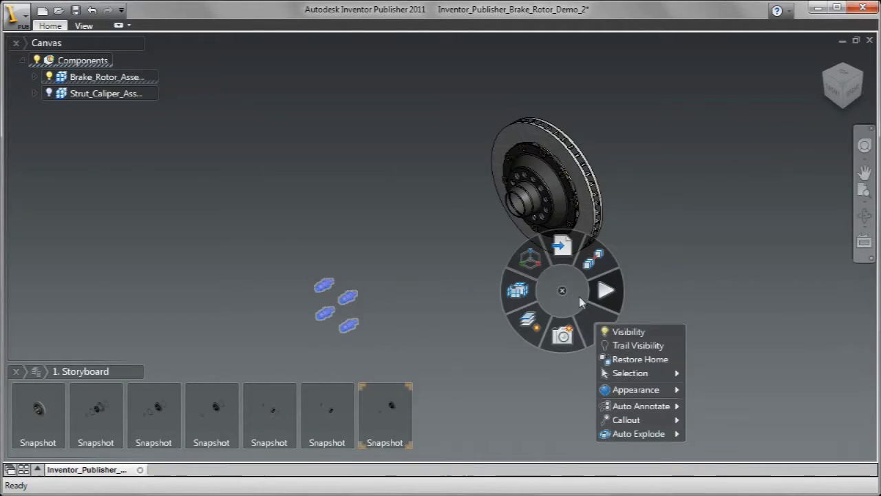
left_click(612, 360)
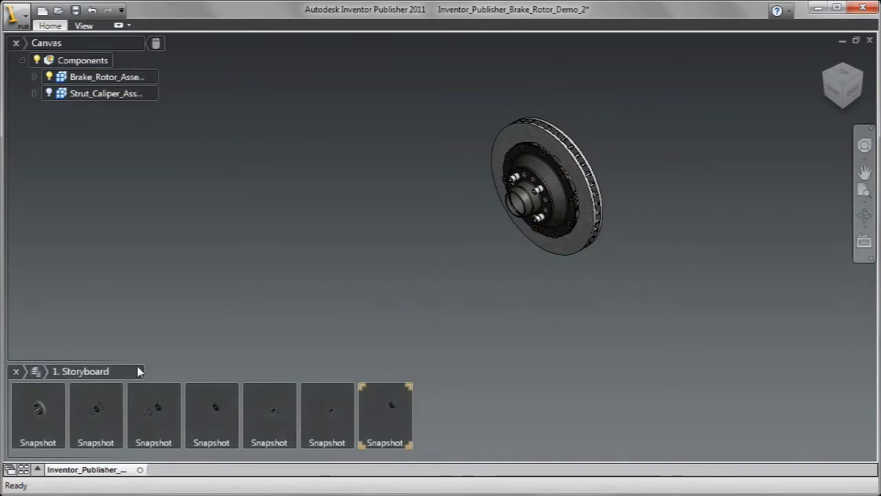
Step: Activate the second snapshot, select it through the last one, and set the affected snapshots to Following Snapshots within the storyboard
left_click(106, 398)
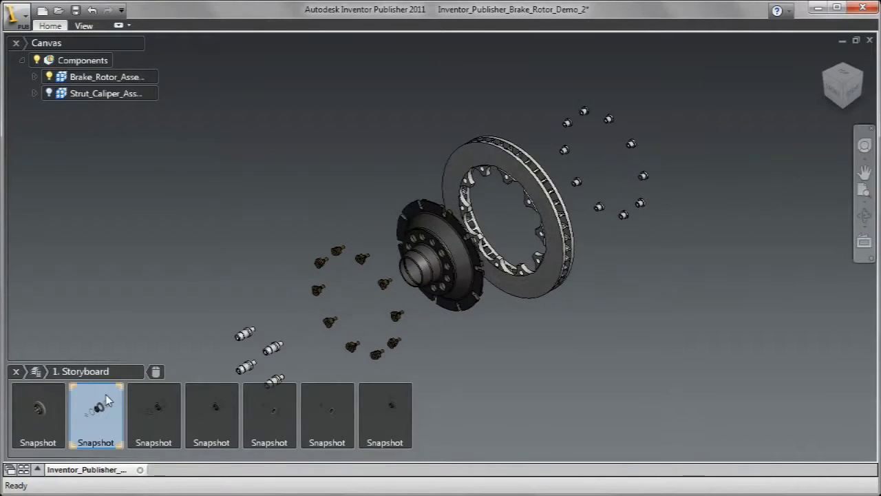
left_click(371, 389, "shift")
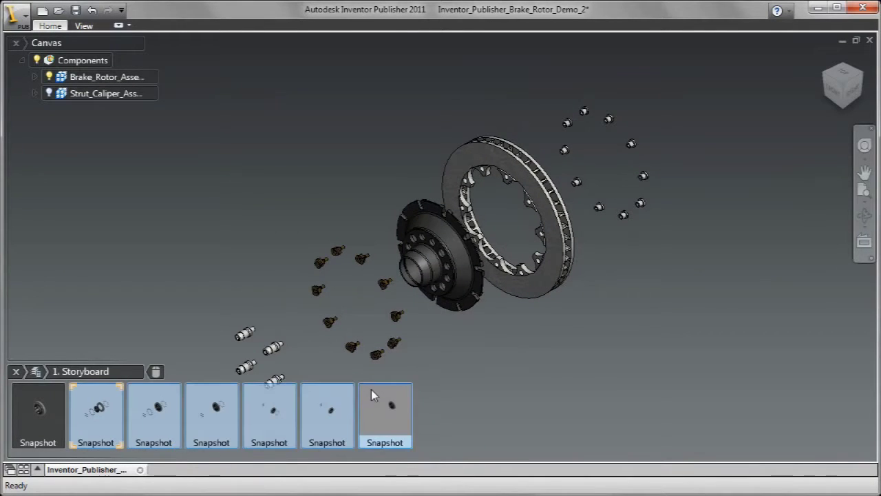
right_click(372, 390)
mouse_move(468, 284)
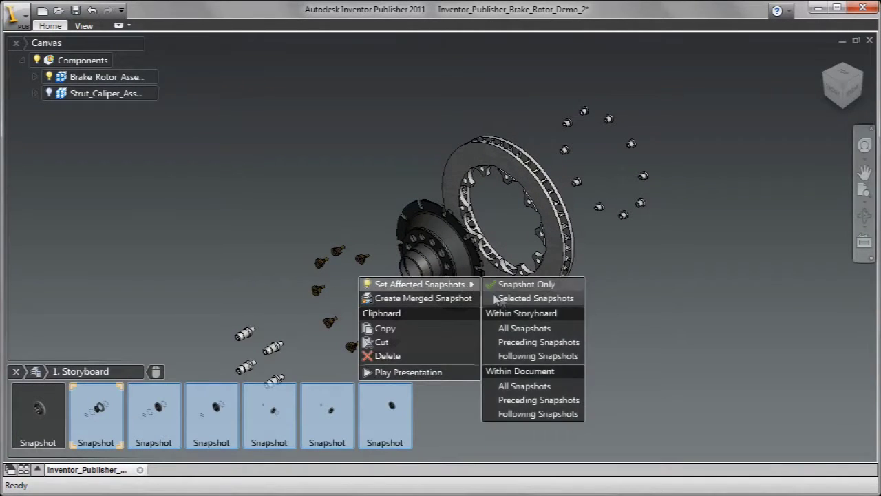
left_click(520, 358)
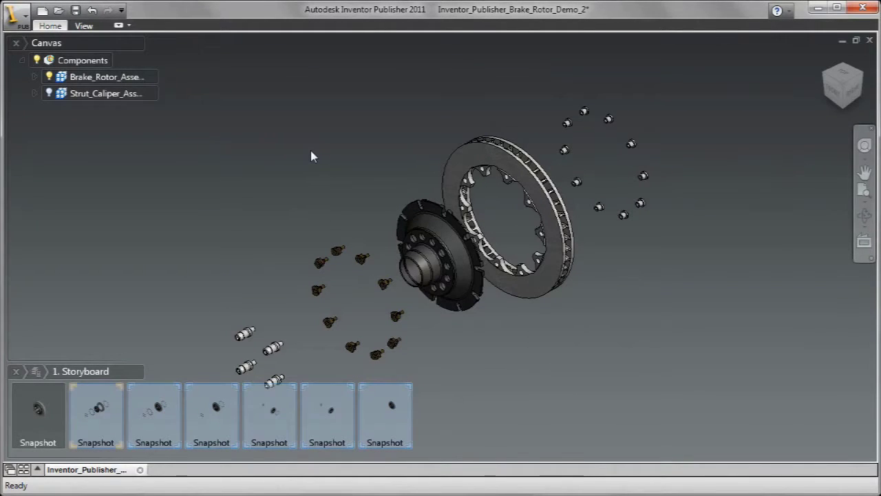
Step: Apply the Technical Line Drawing appearance style to the affected snapshots and play the storyboard
right_click(268, 133)
mouse_move(344, 176)
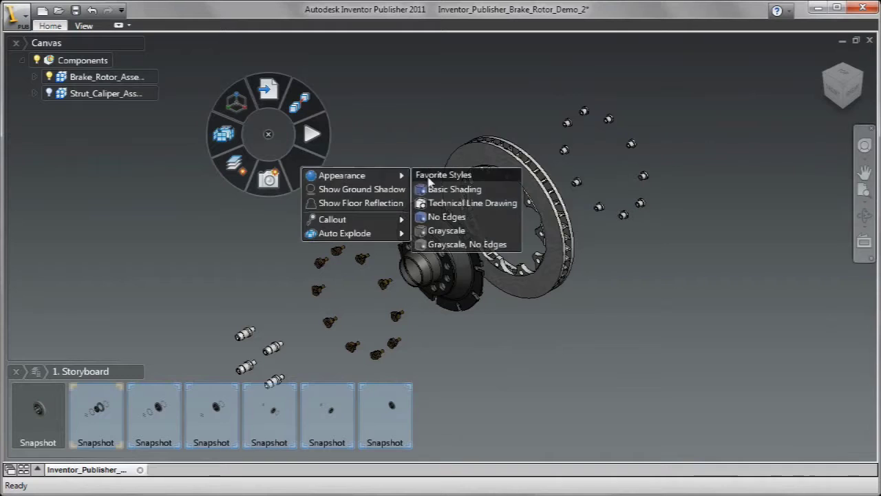
left_click(473, 203)
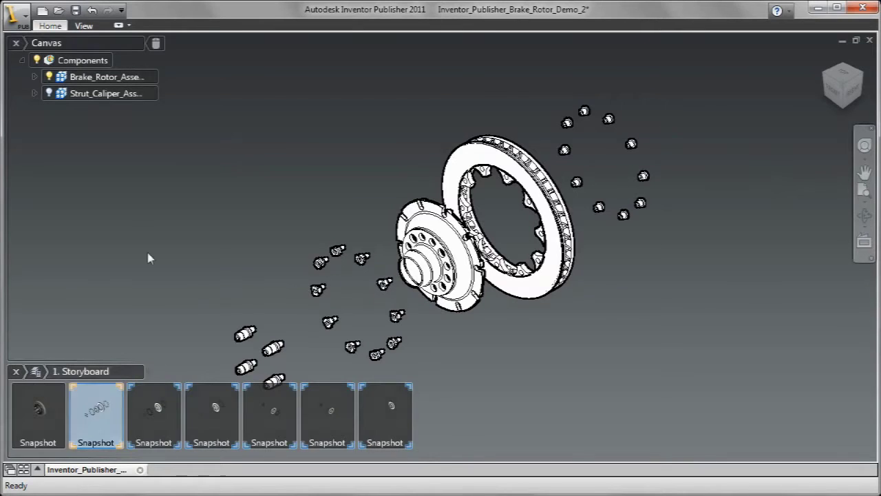
right_click(177, 160)
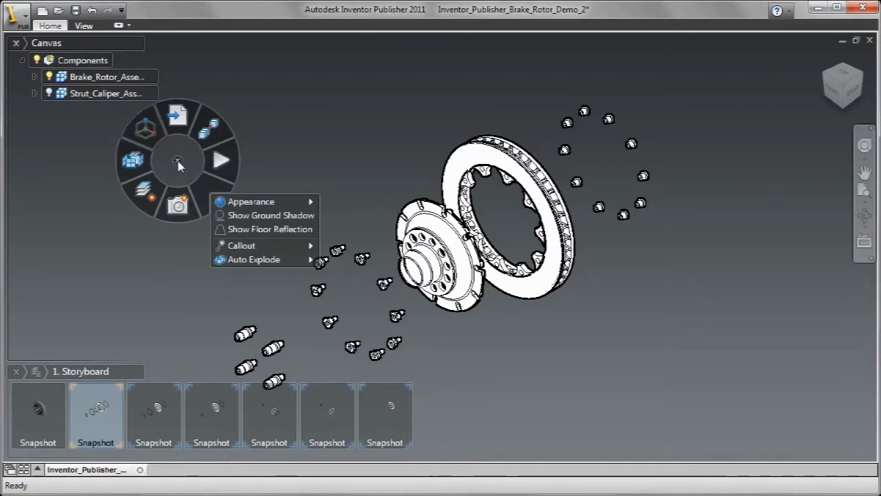
left_click(220, 164)
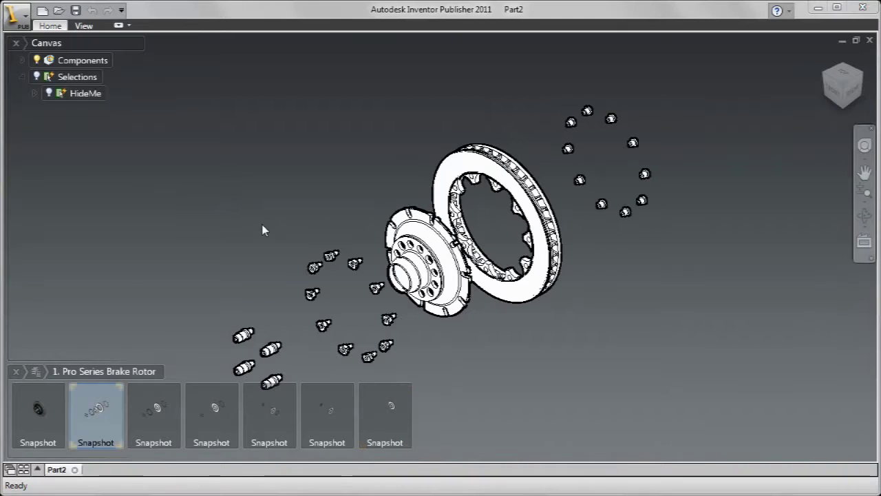
Step: Auto-annotate one large stud, one front-ring bolt, the hub, the rotor disc and one rear-ring fastener with text callouts
left_click(245, 335)
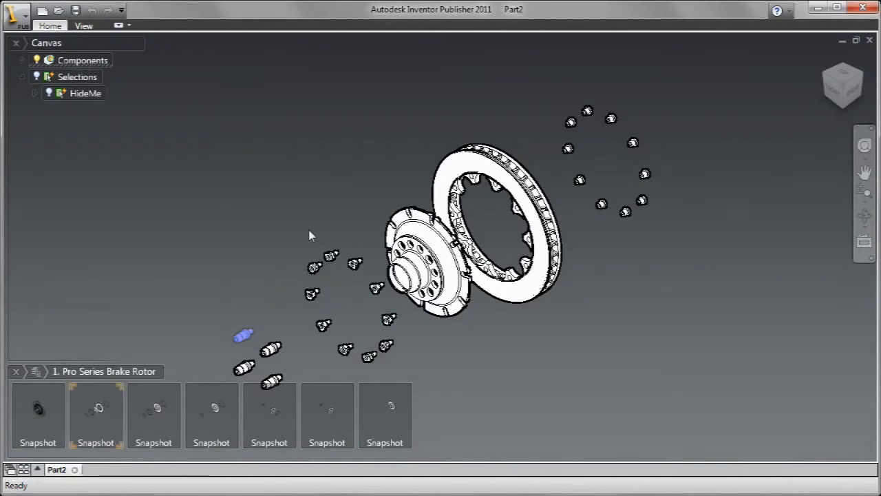
left_click(332, 256, "ctrl")
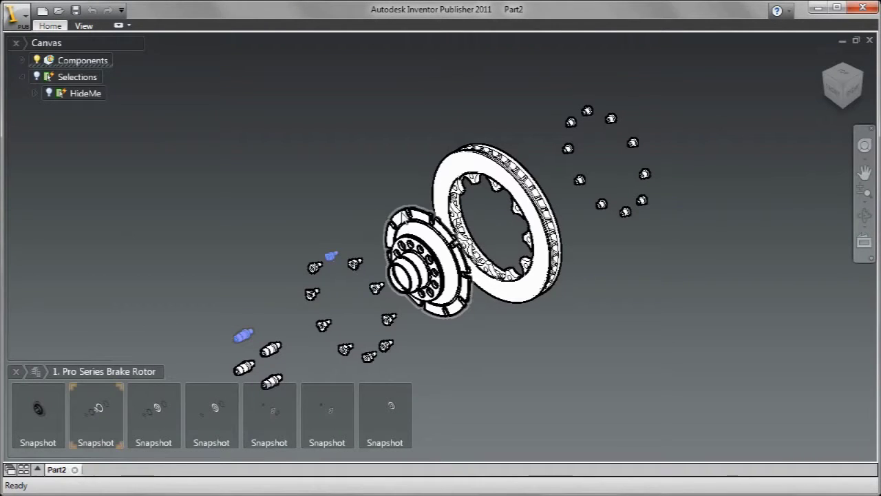
left_click(428, 159, "ctrl")
left_click(463, 160, "ctrl")
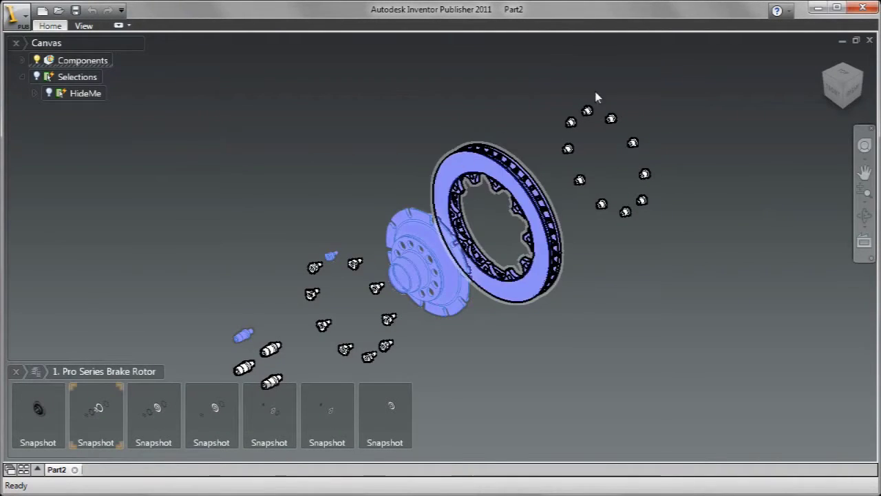
right_click(282, 123)
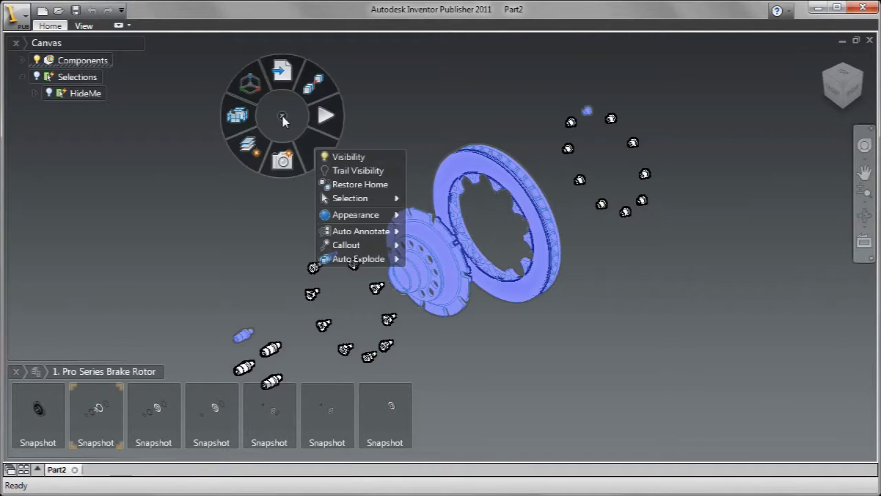
mouse_move(361, 232)
left_click(435, 247)
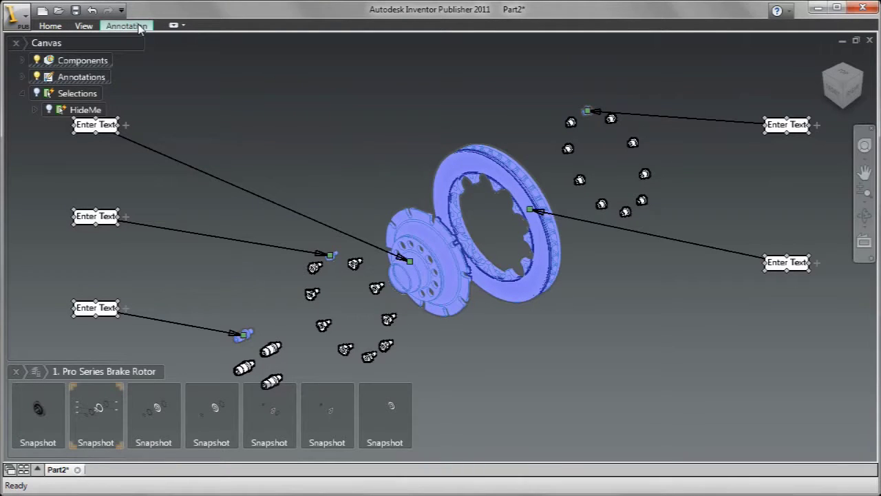
Step: Give the selected callouts a shape with rounded ends and set their arrowheads to None
left_click(139, 26)
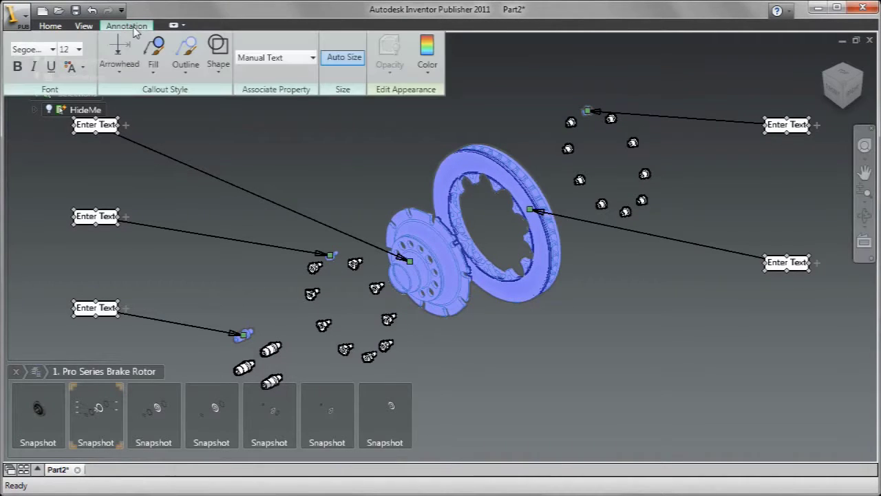
left_click(218, 66)
left_click(248, 206)
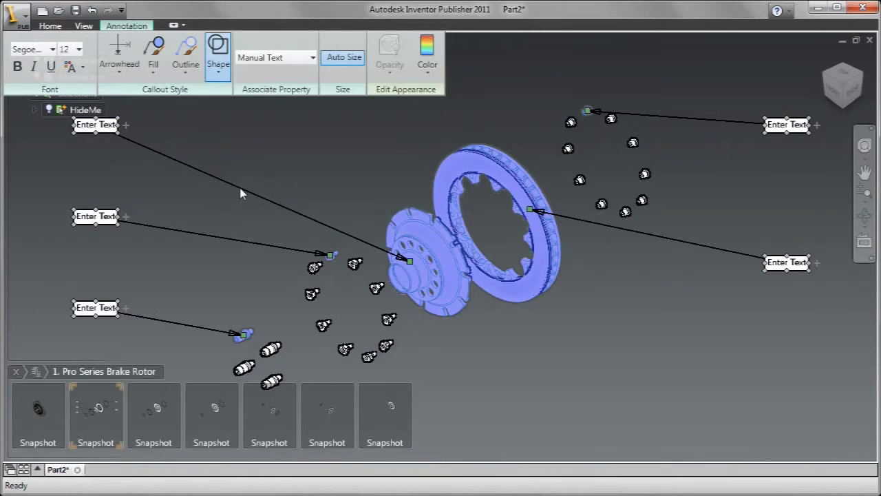
left_click(119, 66)
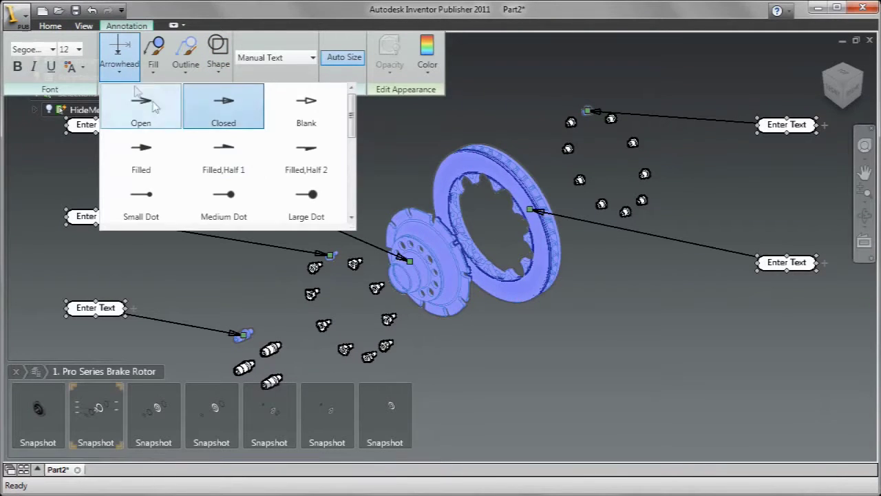
left_click_drag(354, 125, 354, 176)
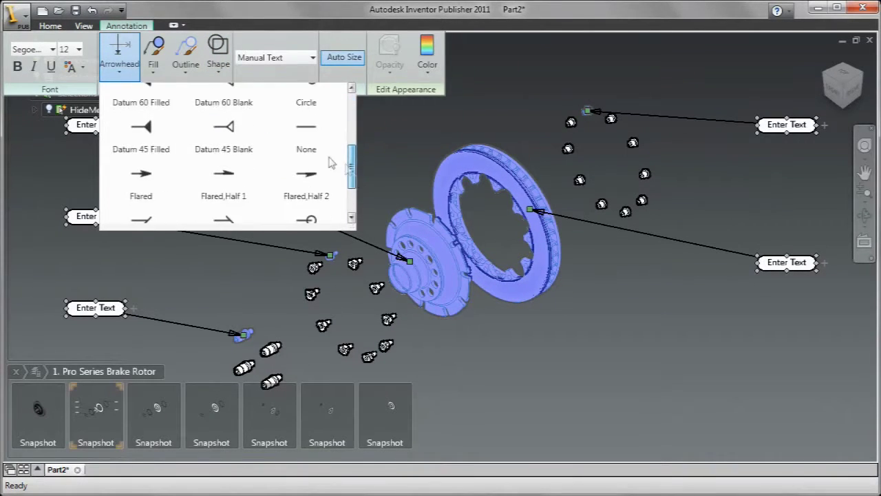
left_click(306, 137)
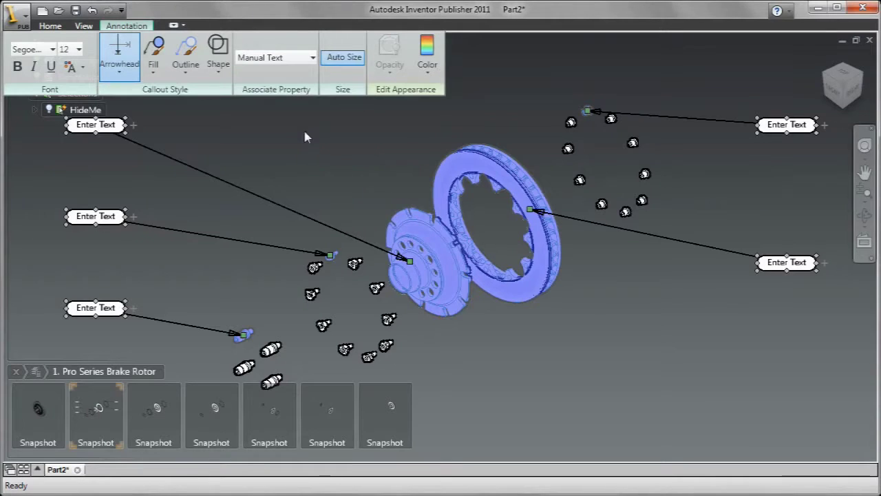
Step: Associate the text of the selected callouts with the Part Number property and clear the selection
left_click(312, 59)
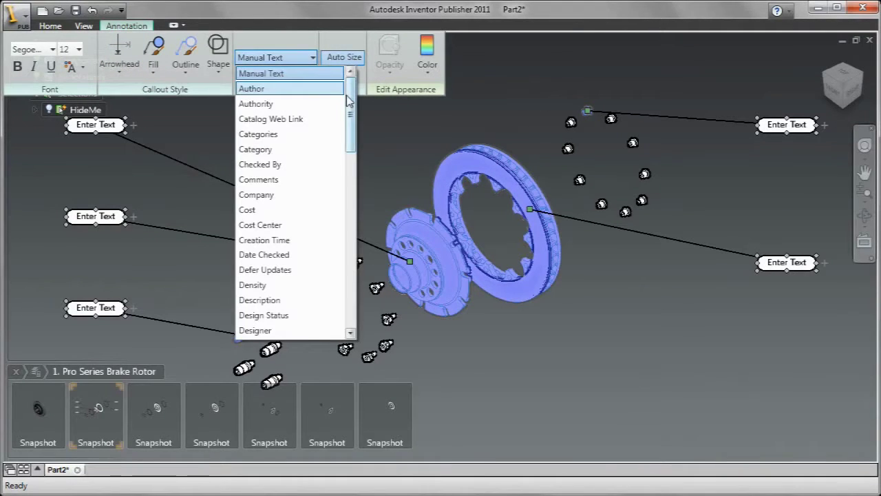
left_click_drag(348, 100, 348, 206)
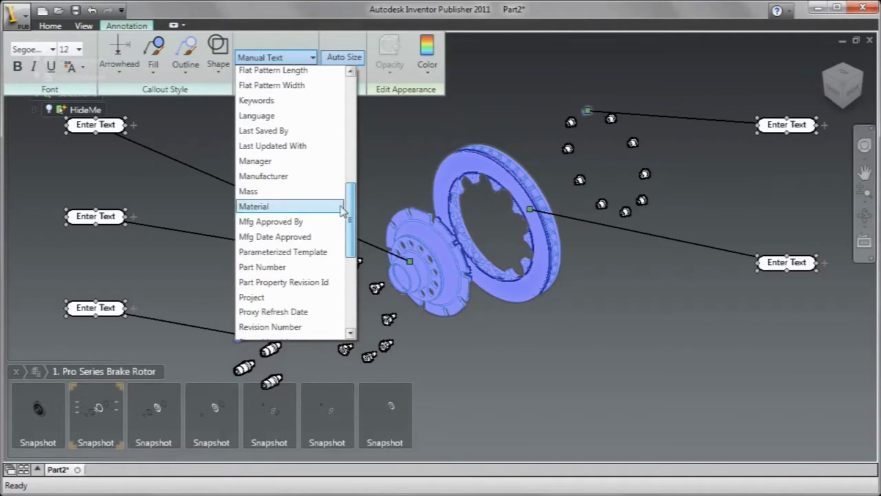
left_click(271, 268)
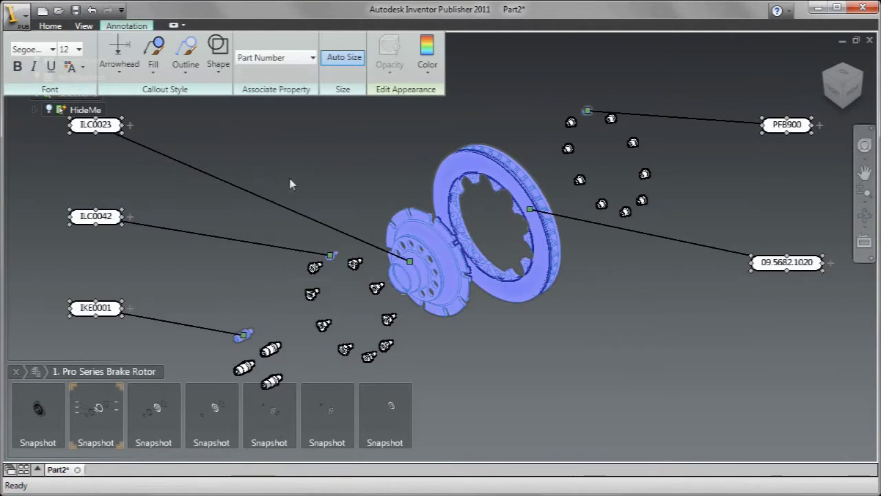
left_click(292, 148)
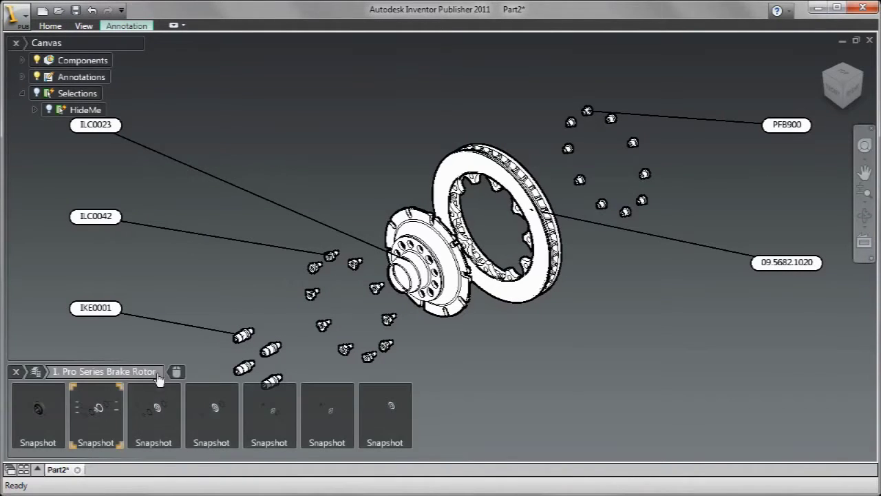
Step: Duplicate the third snapshot in the brake rotor storyboard and activate the pasted copy
left_click(153, 406)
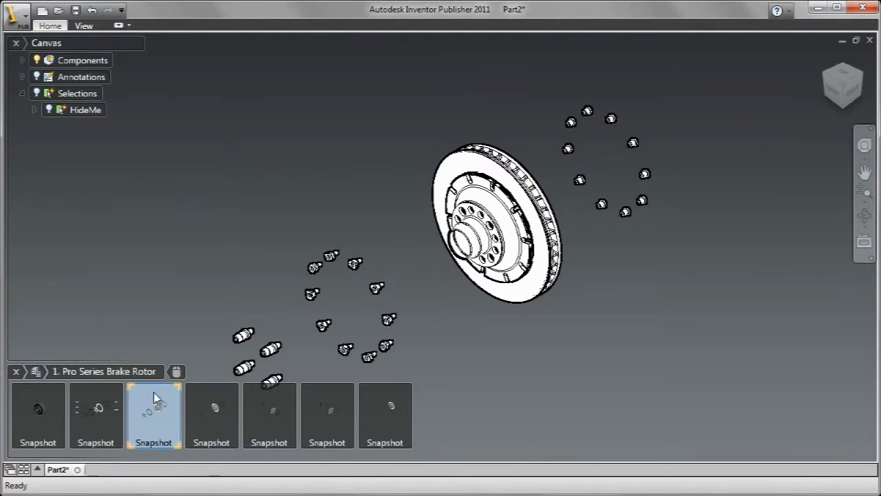
right_click(153, 392)
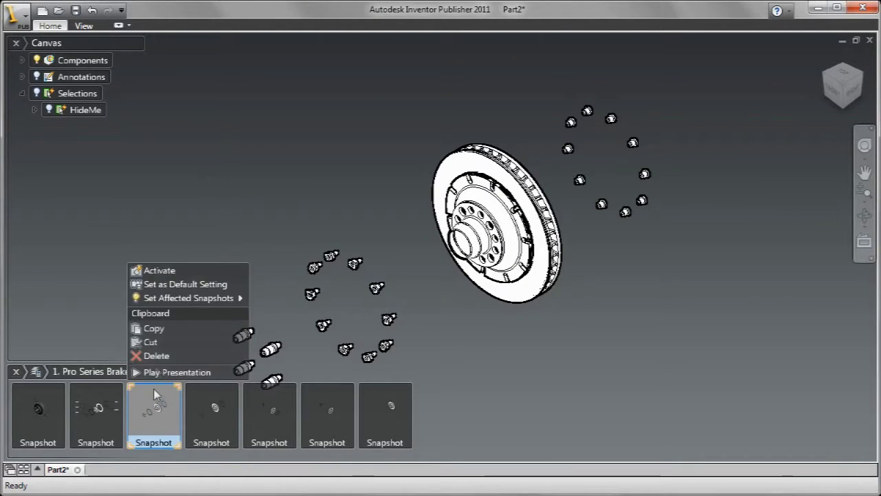
left_click(154, 329)
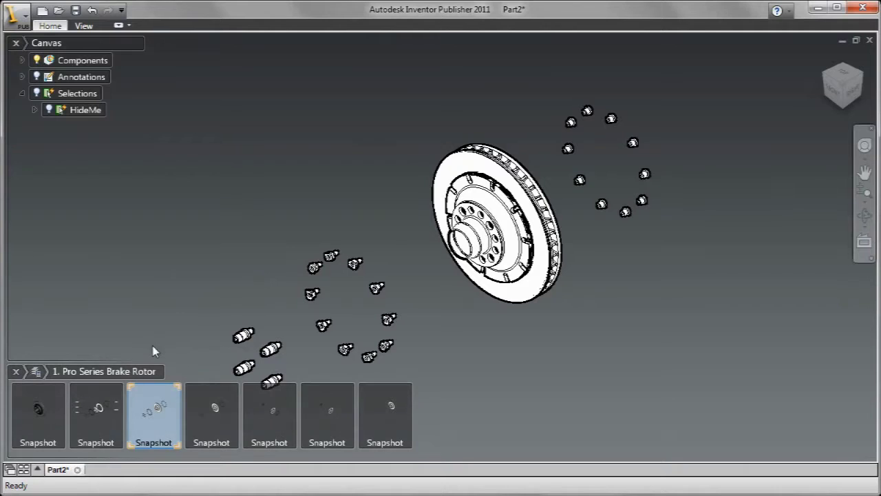
right_click(143, 393)
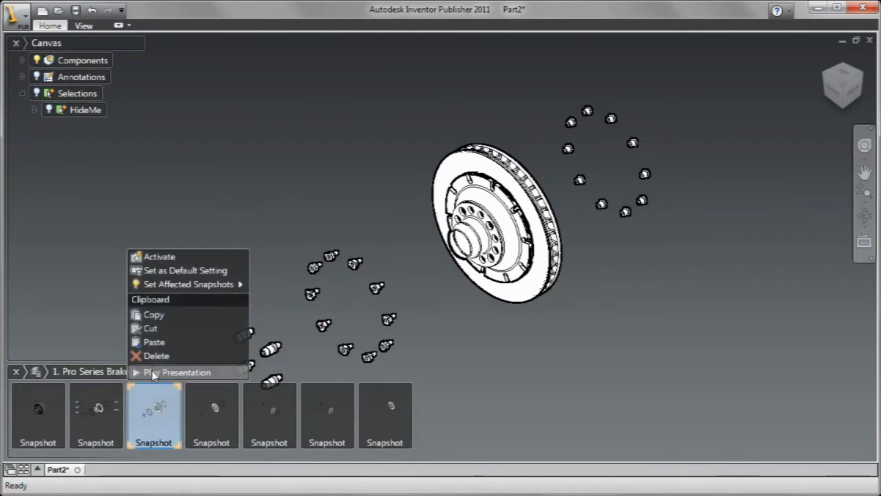
left_click(155, 342)
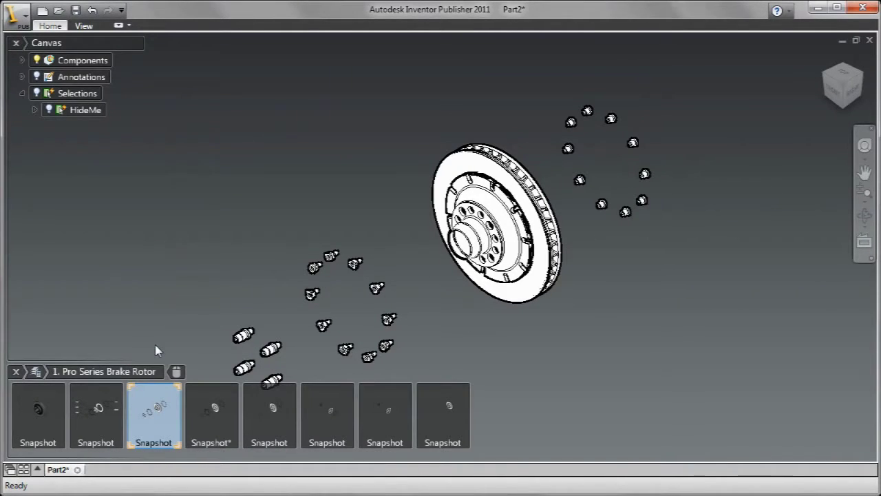
left_click(198, 393)
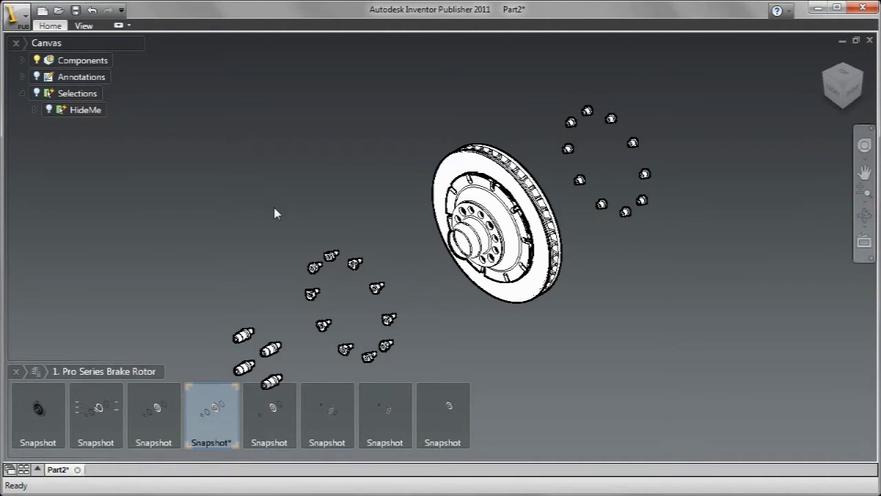
Step: Select the ring of ten front bolts and turn on their trail visibility
left_click_drag(298, 243, 403, 360)
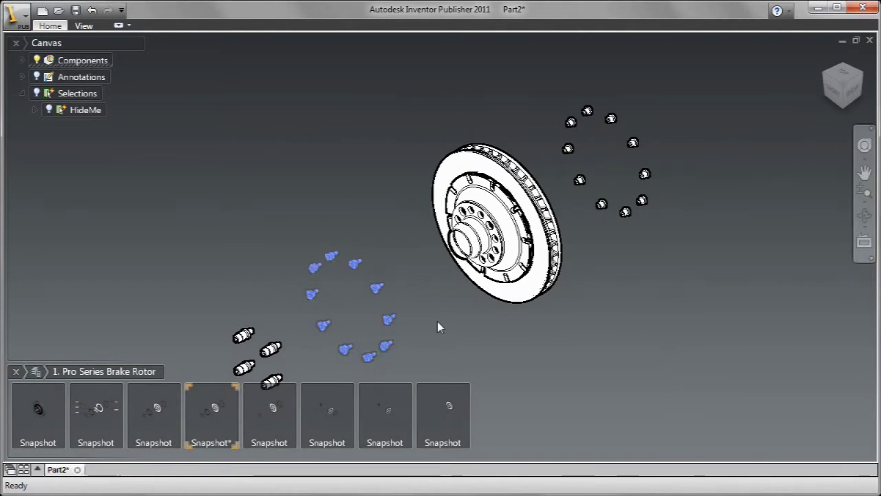
right_click(441, 319)
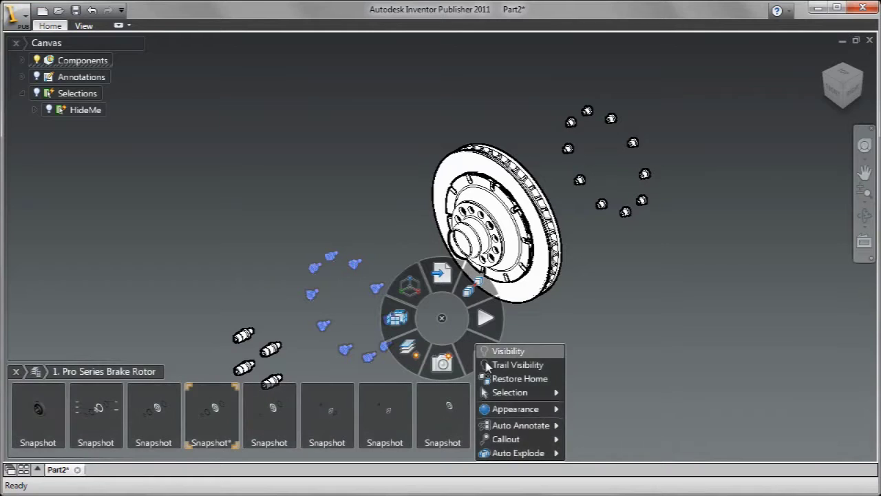
left_click(488, 366)
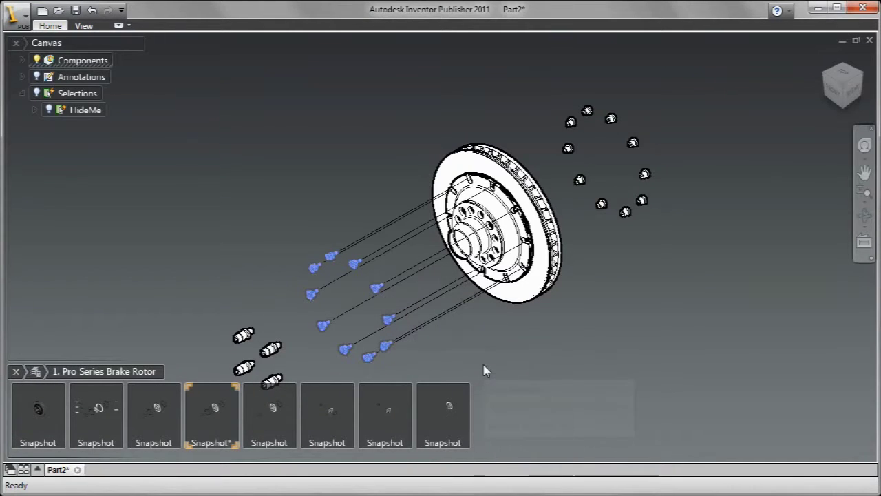
Step: Apply the Emphasized Line Drawing appearance style to the selected front-ring bolts and clear the selection
right_click(238, 137)
mouse_move(341, 261)
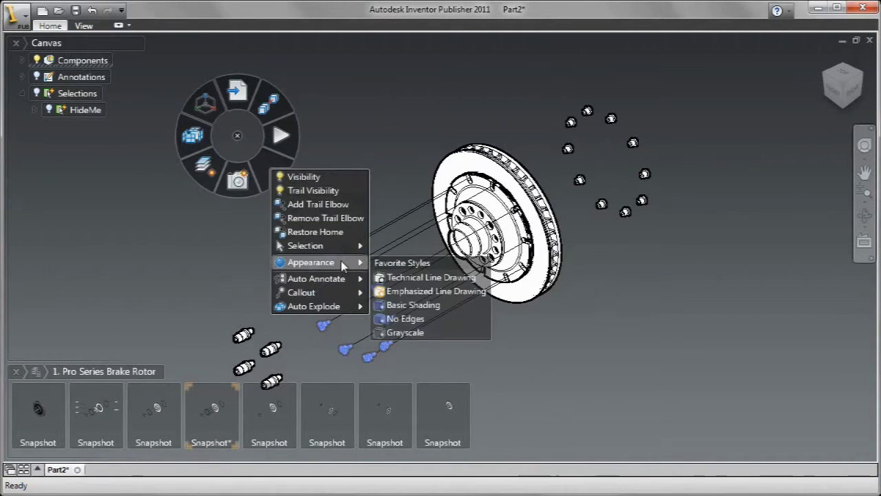
left_click(400, 291)
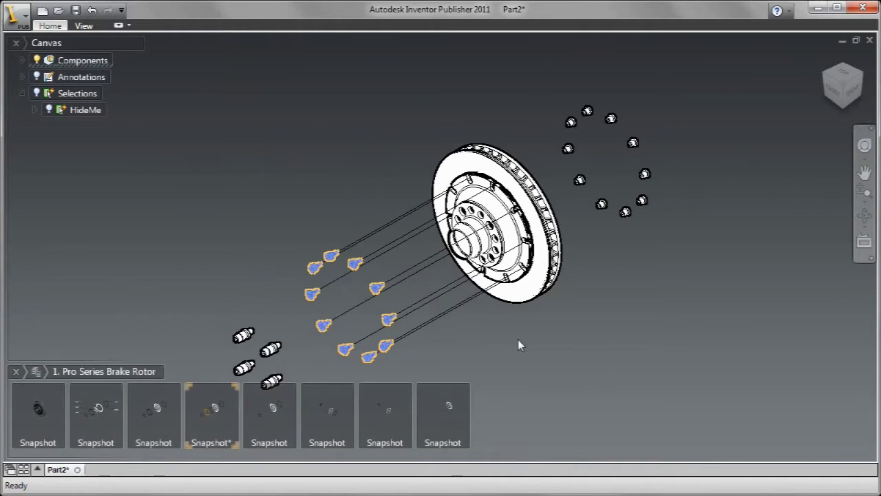
left_click(514, 345)
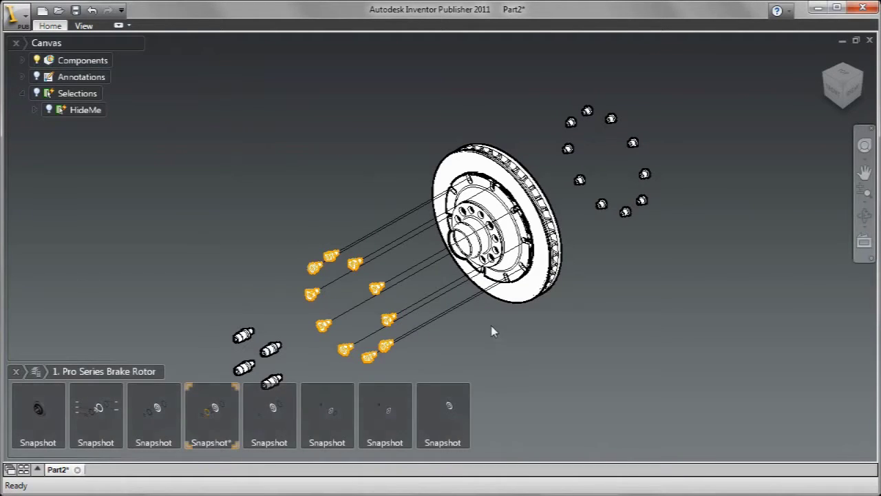
Step: Attach a callout to a front-ring bolt, placed below the rotor, reading "Apply Threadlocker #272 to all 10 lugs"
right_click(254, 133)
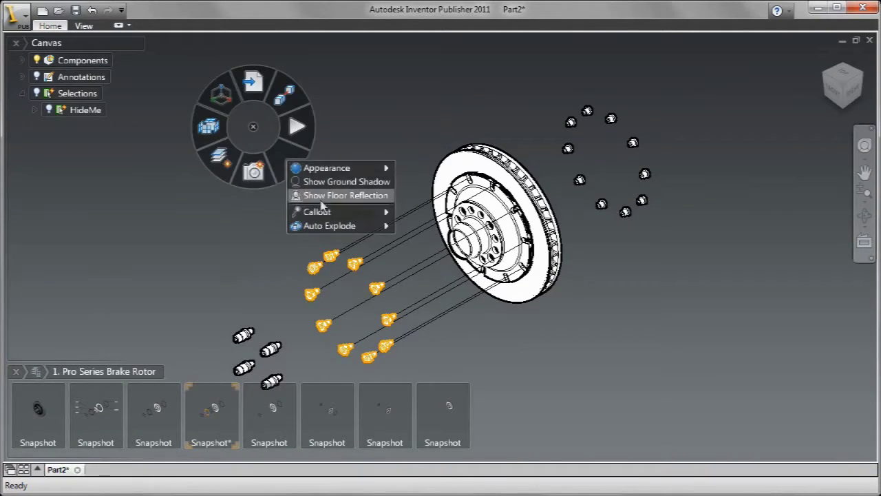
mouse_move(385, 212)
left_click(415, 226)
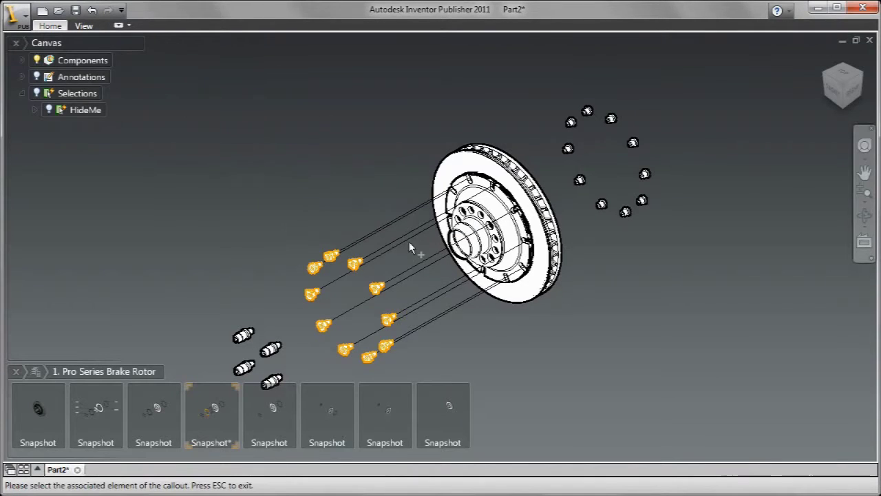
left_click(389, 324)
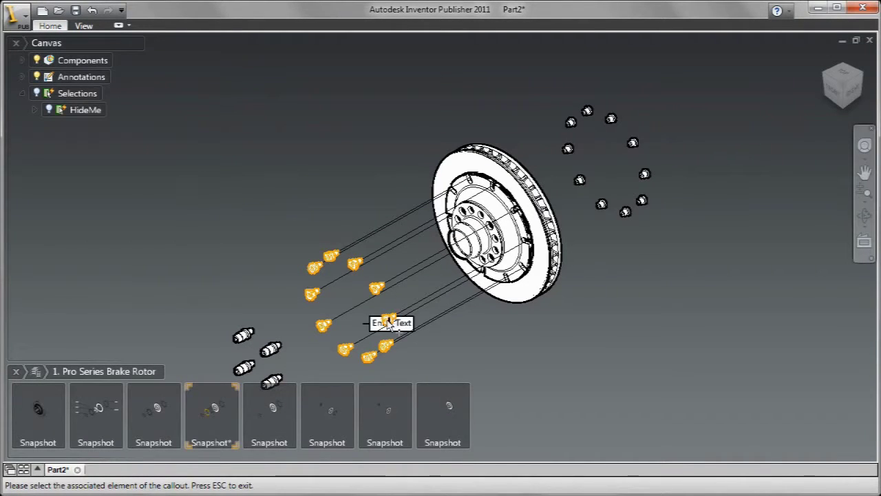
left_click(575, 363)
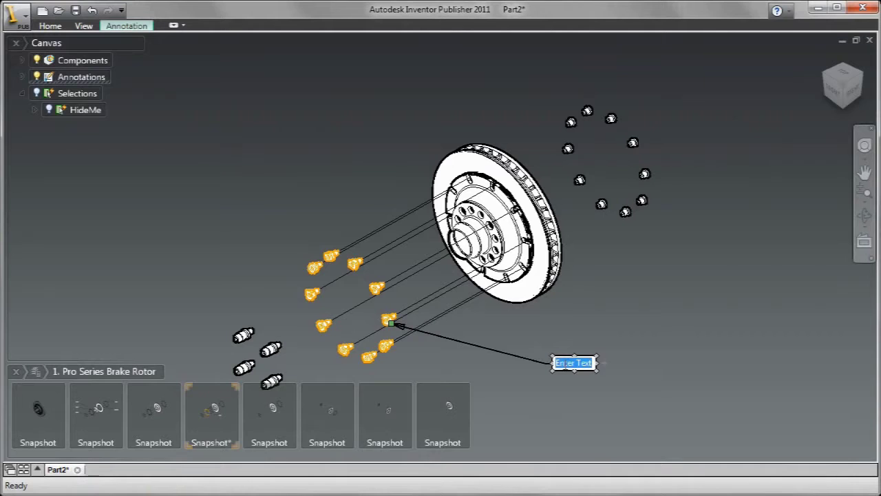
type("Apply Threadlocker #272 to all 10 lugs")
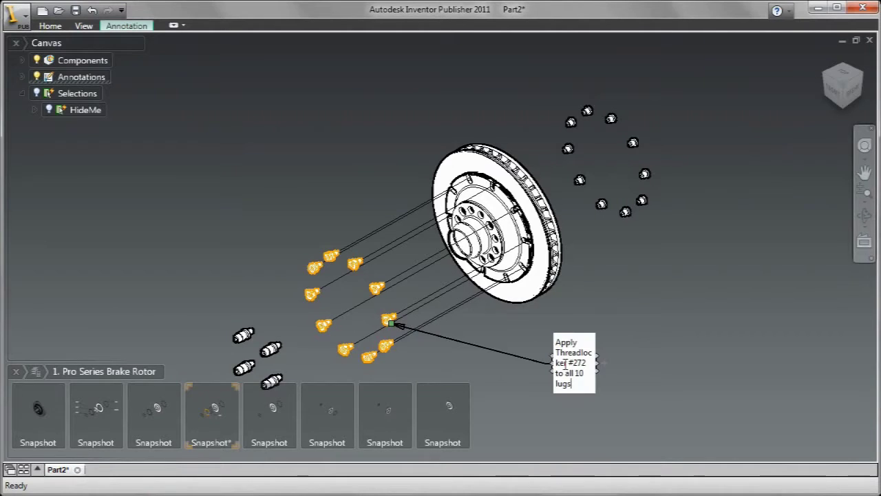
Step: Remove the arrowhead from the threadlocker callout's leader
left_click(132, 29)
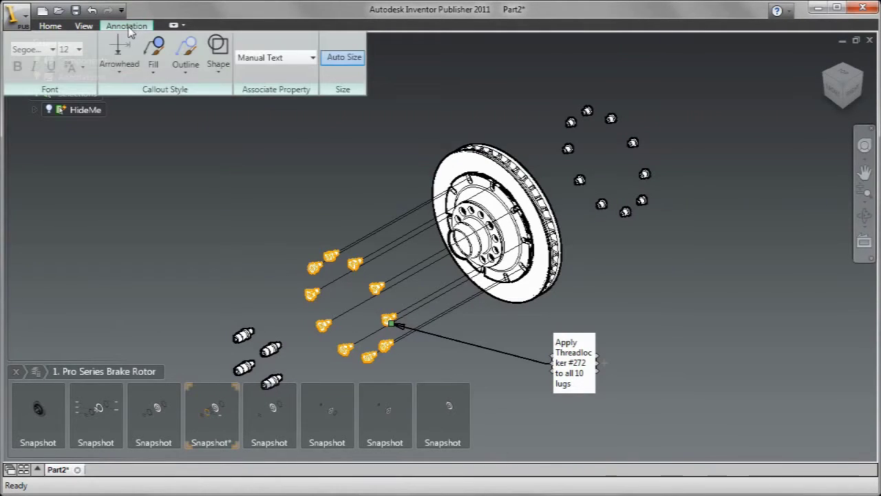
left_click(119, 66)
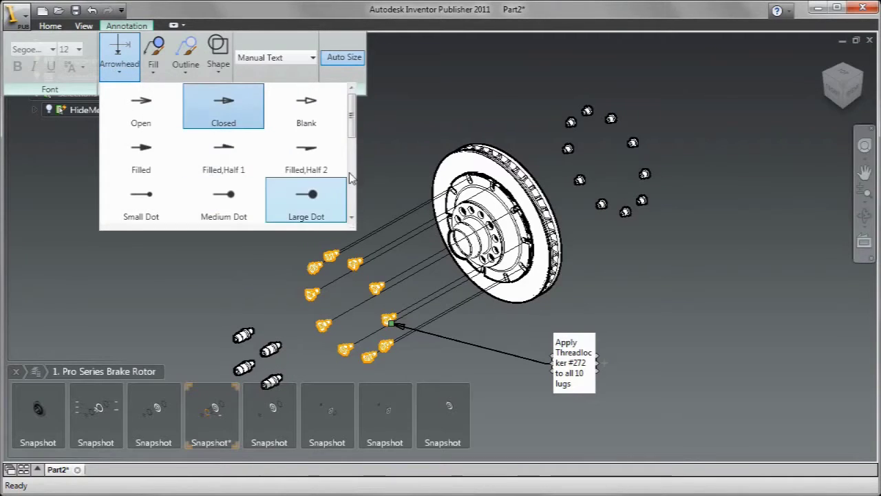
left_click_drag(353, 131, 353, 177)
left_click(308, 144)
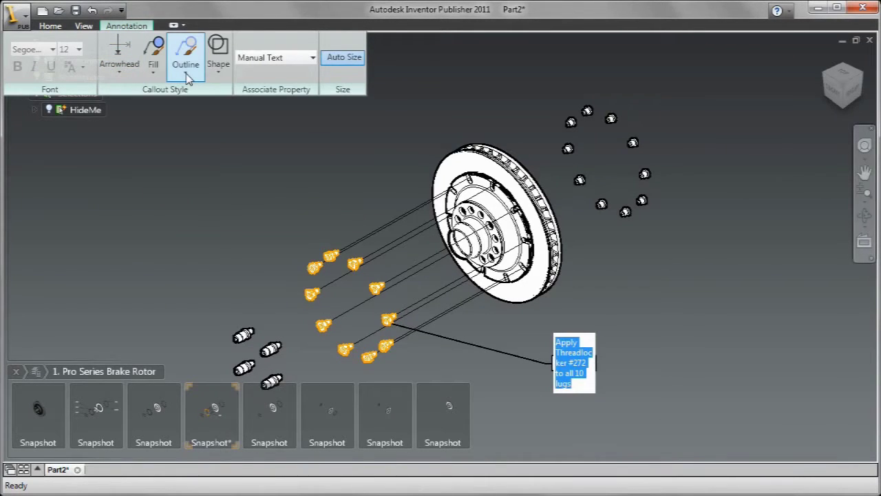
Step: Set the threadlocker callout's outline to No Border and remove its background fill
left_click(187, 73)
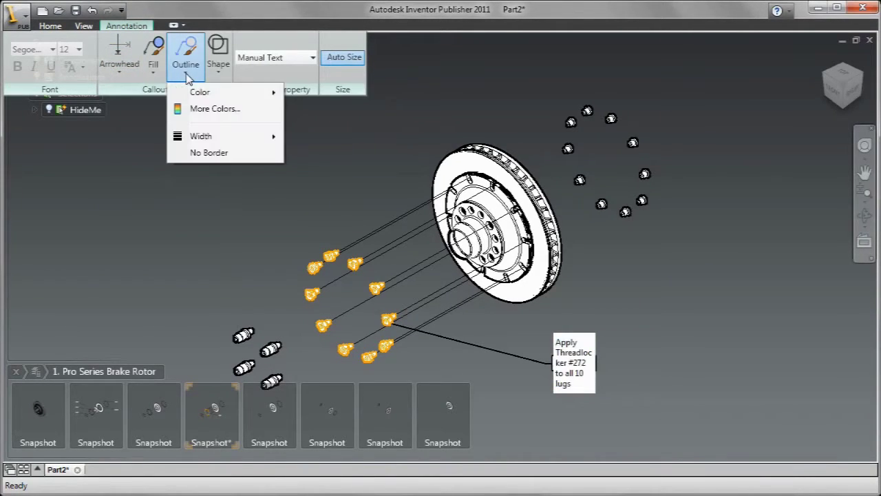
left_click(208, 153)
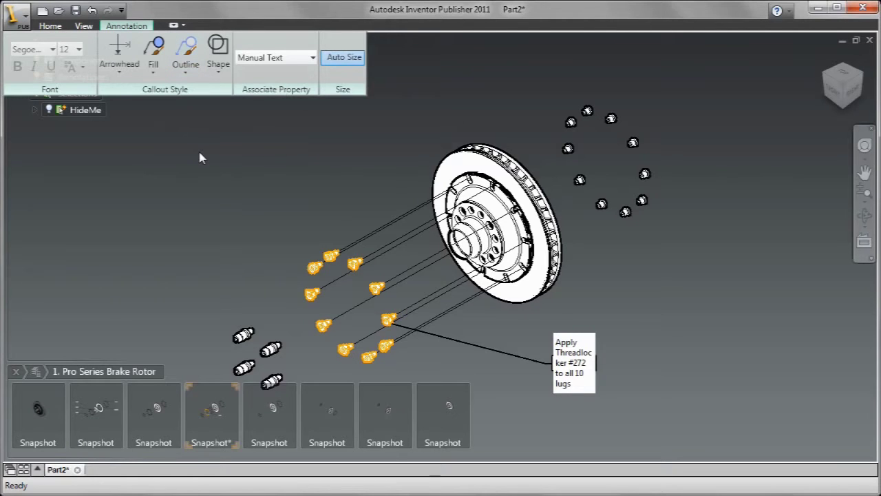
left_click(153, 73)
left_click(169, 110)
left_click(269, 279)
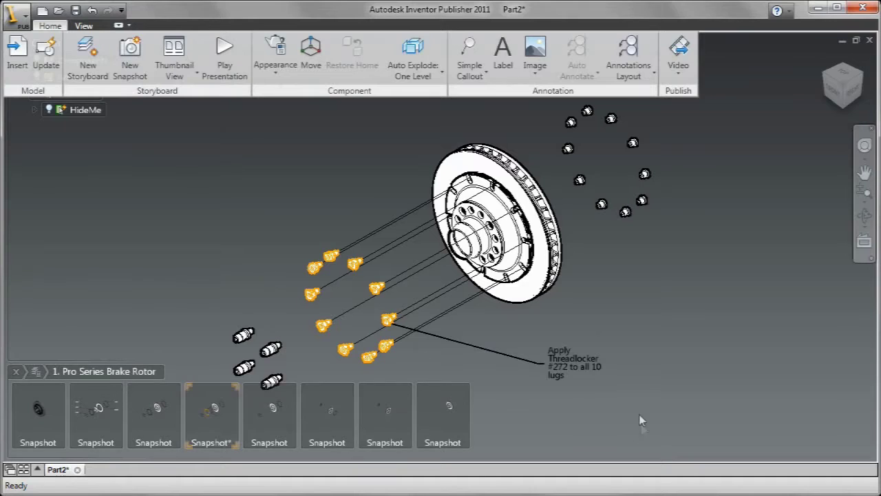
Step: Widen the threadlocker callout's text box so its text wraps onto two lines, and deselect it
left_click(561, 362)
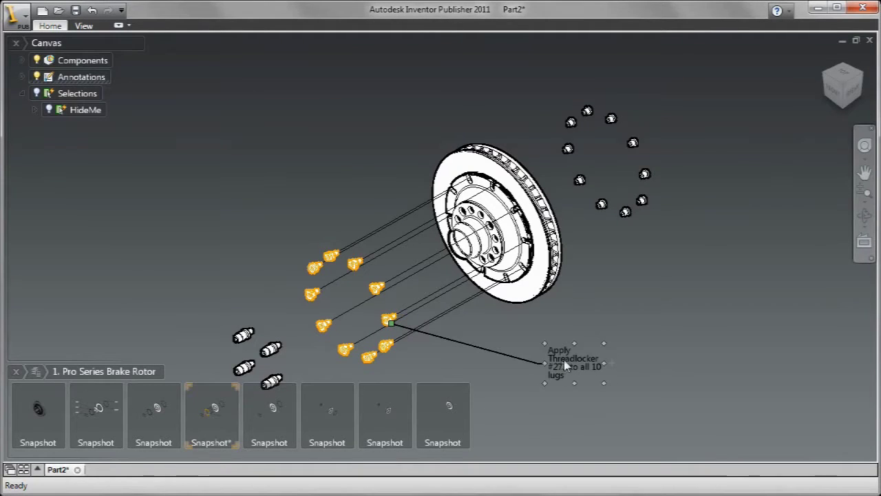
left_click_drag(604, 363, 635, 366)
left_click(572, 406)
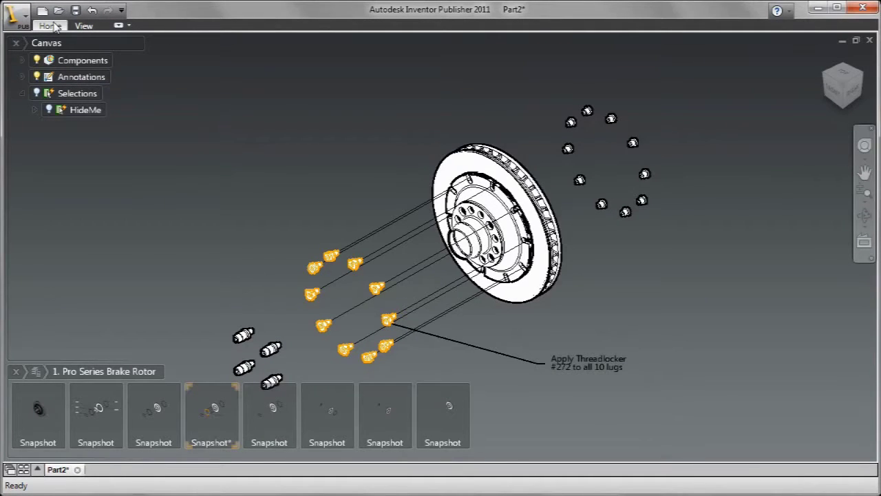
Step: Insert the image Warning Sign.png in the empty area beside the rotor, above the threadlocker callout
left_click(50, 26)
left_click(539, 58)
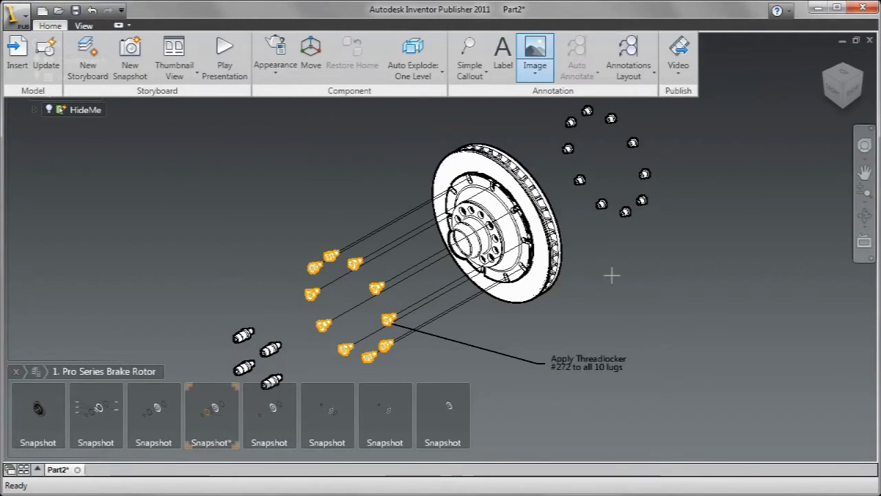
left_click(624, 292)
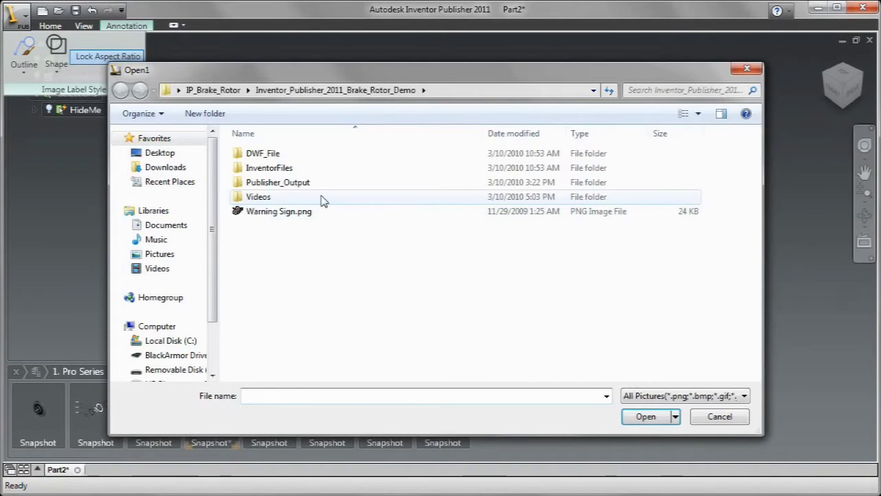
left_click(310, 212)
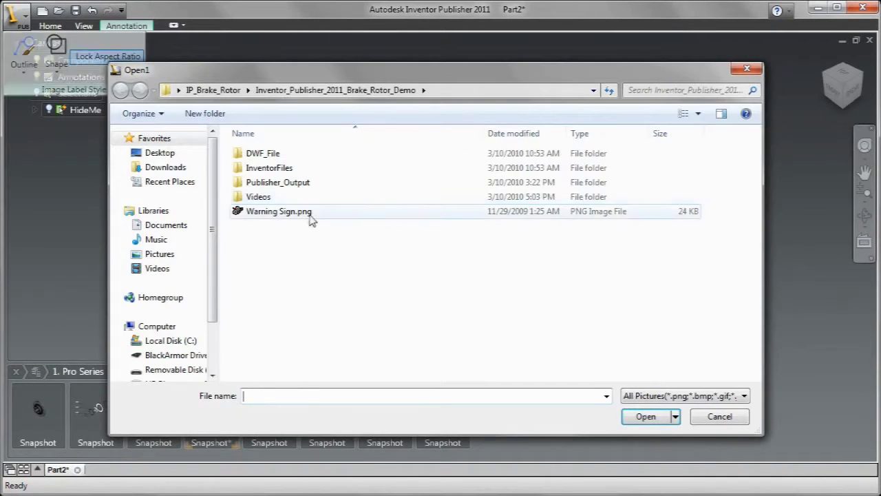
left_click(669, 418)
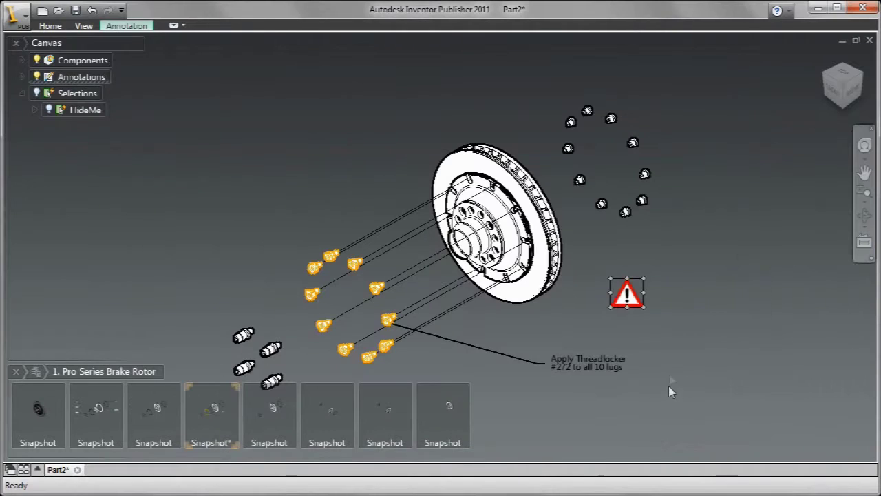
Step: Set the warning sign image's outline to No Border
left_click(110, 26)
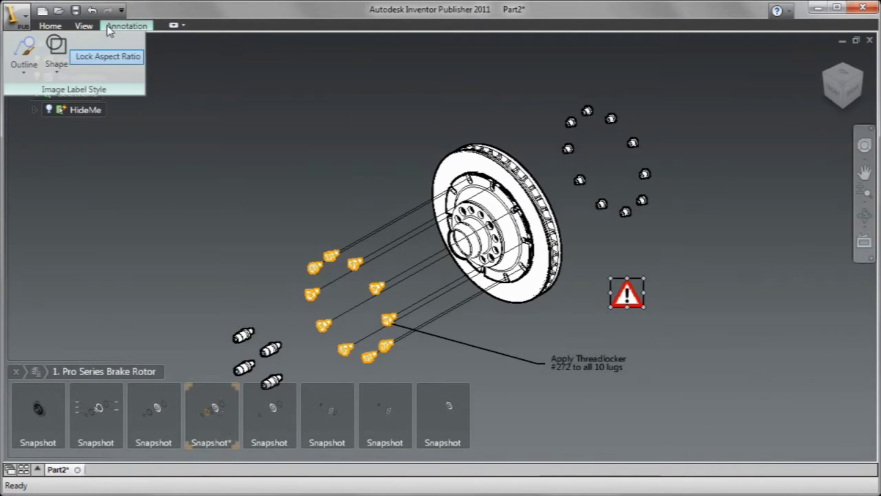
left_click(31, 73)
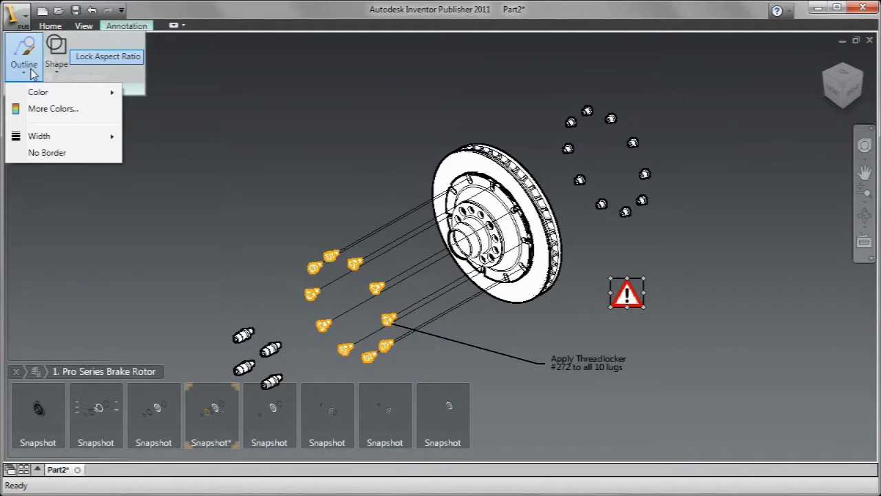
left_click(57, 153)
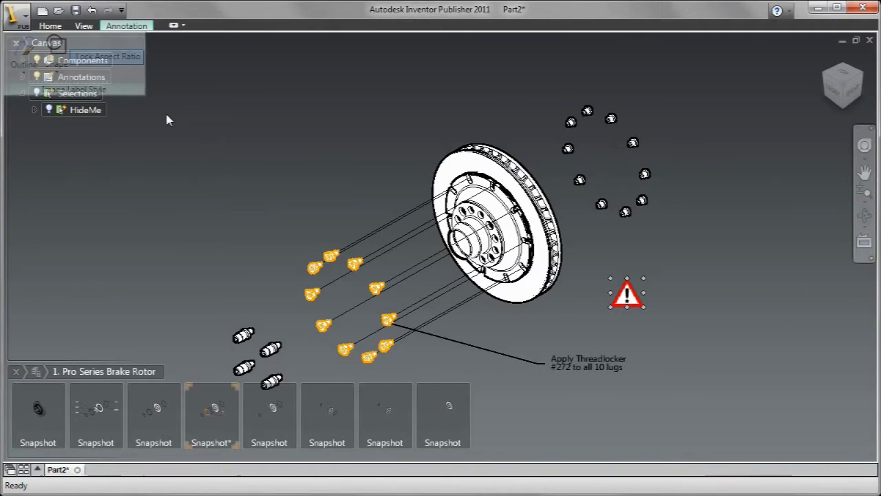
Step: Add a text label beside the warning sign reading "Failure to add Threadlocker can result in severe damage to rotor or entire assembly"
left_click(50, 25)
left_click(504, 56)
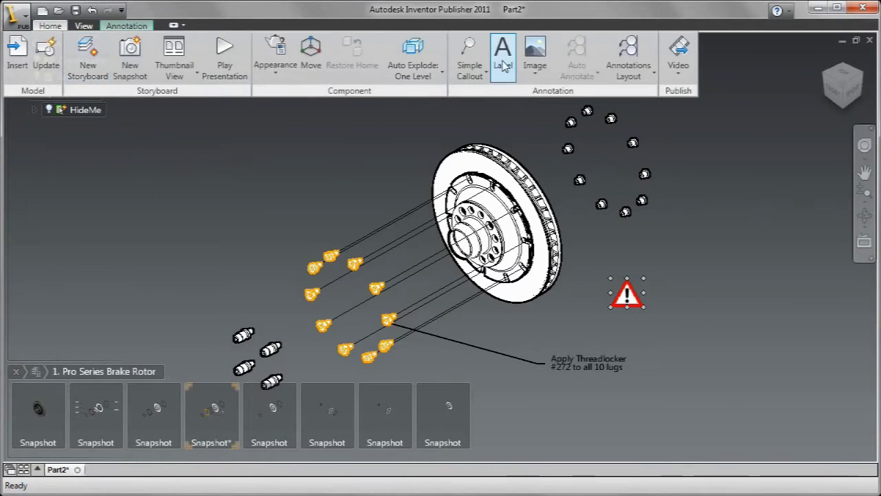
left_click(651, 279)
left_click_drag(655, 278, 765, 306)
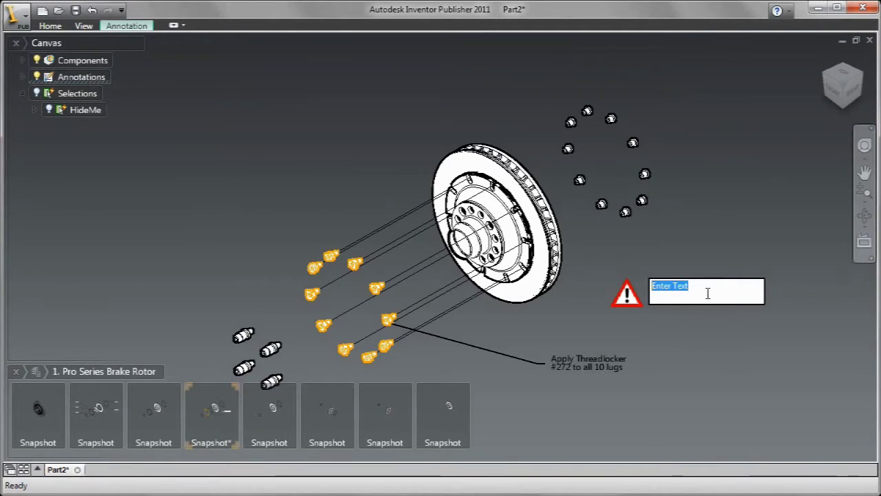
right_click(705, 293)
left_click(739, 348)
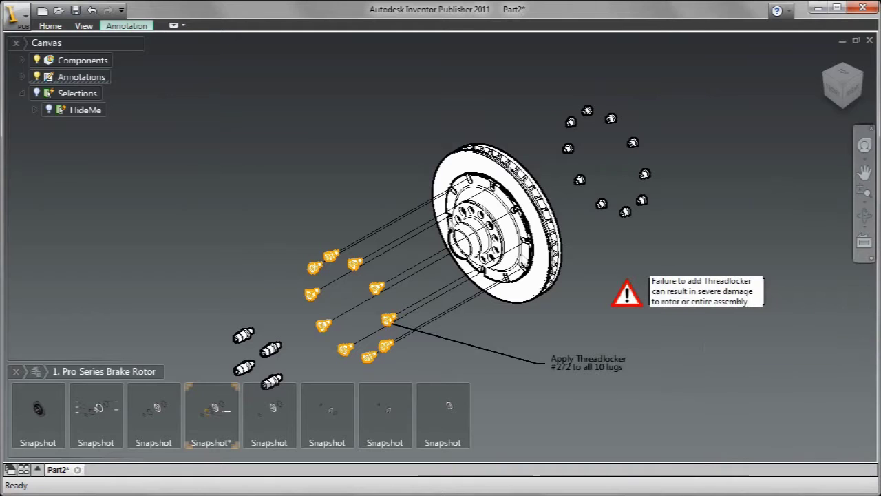
Step: Set the warning text label to No Fill and No Border, and move it slightly closer to the warning sign
left_click(140, 28)
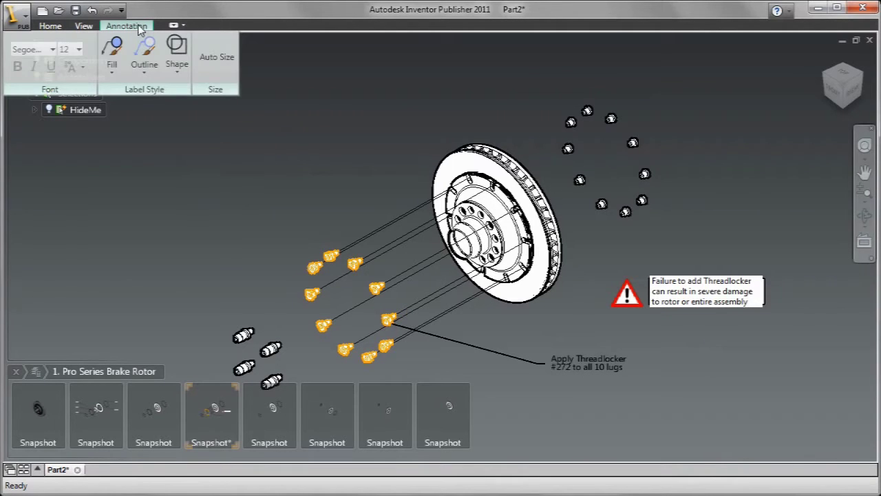
left_click(112, 61)
left_click(131, 110)
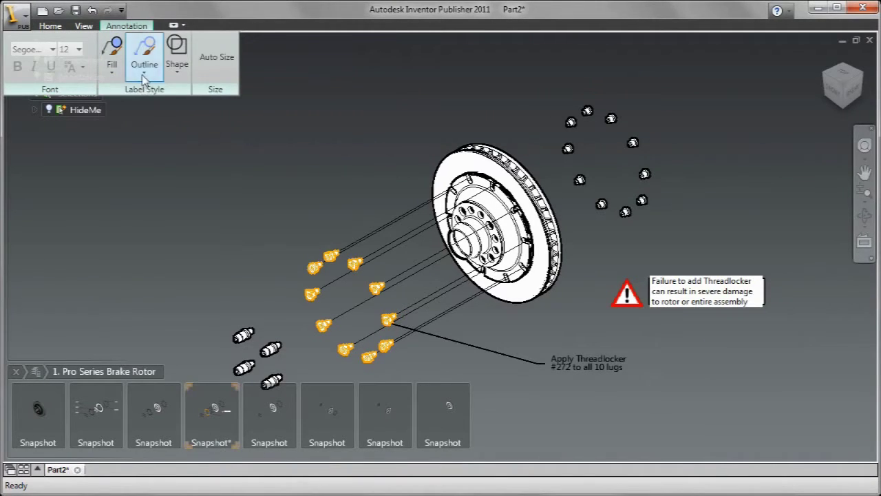
left_click(111, 63)
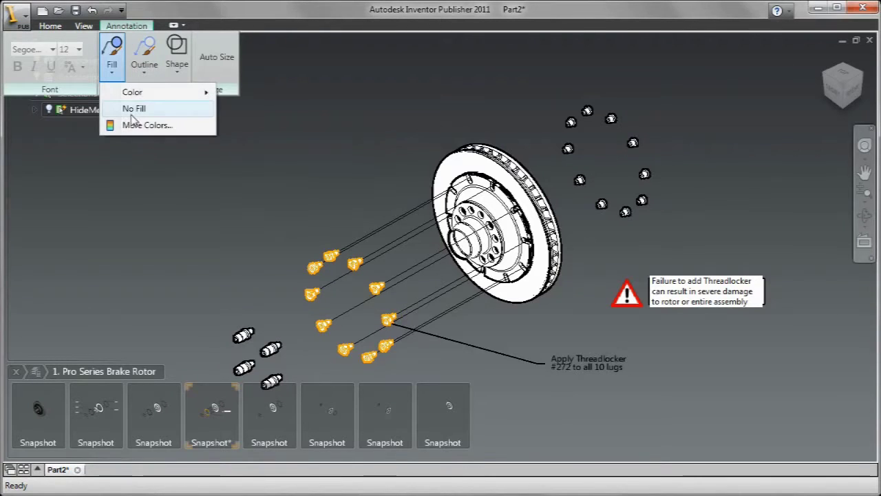
left_click(135, 110)
left_click(144, 63)
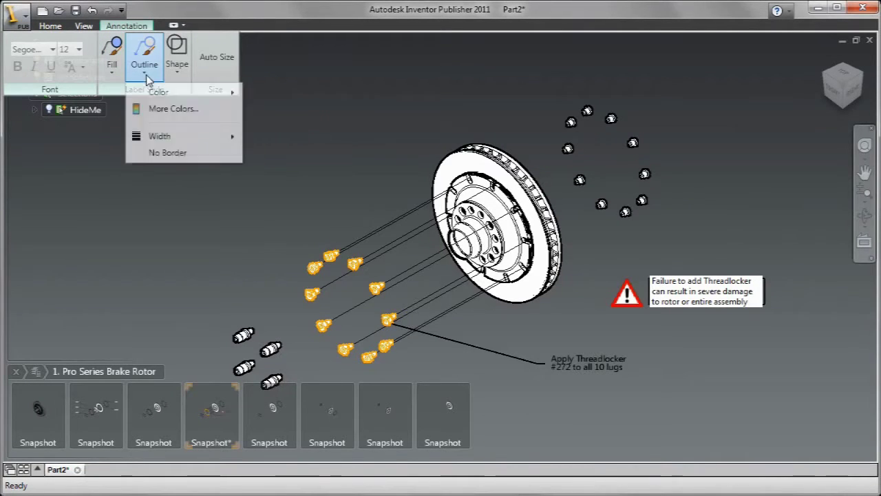
left_click(157, 152)
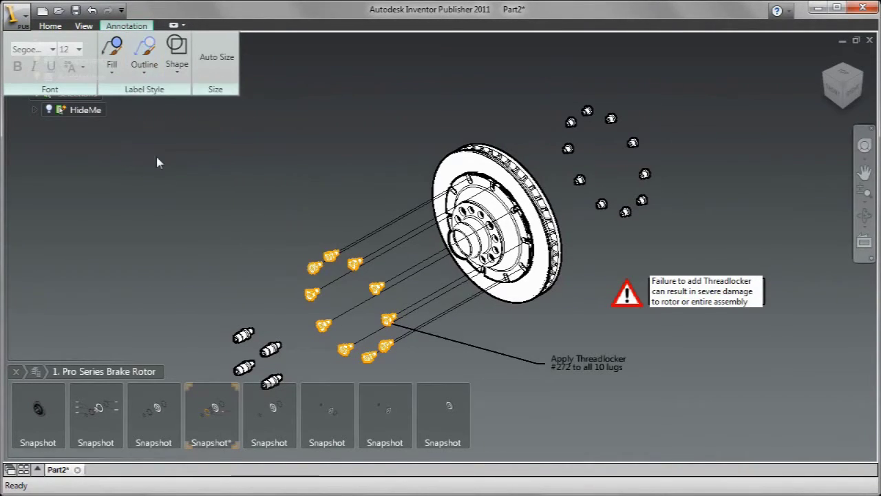
left_click(594, 336)
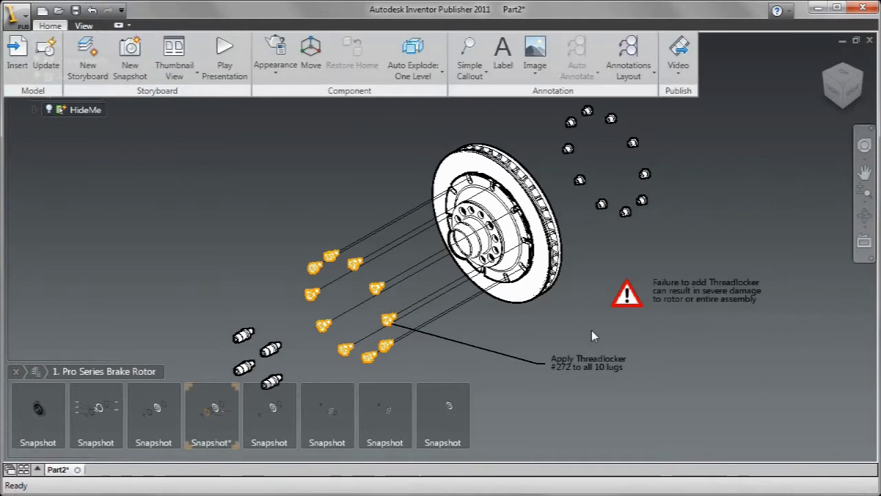
left_click(692, 284)
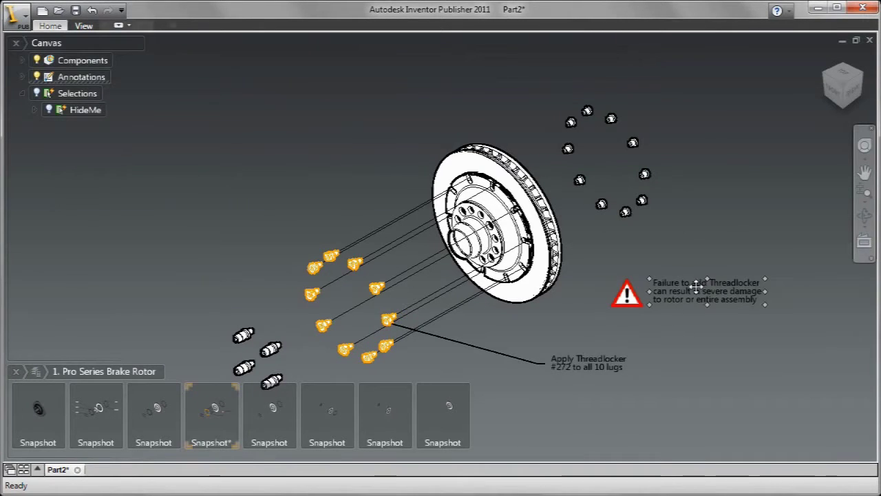
left_click(688, 349)
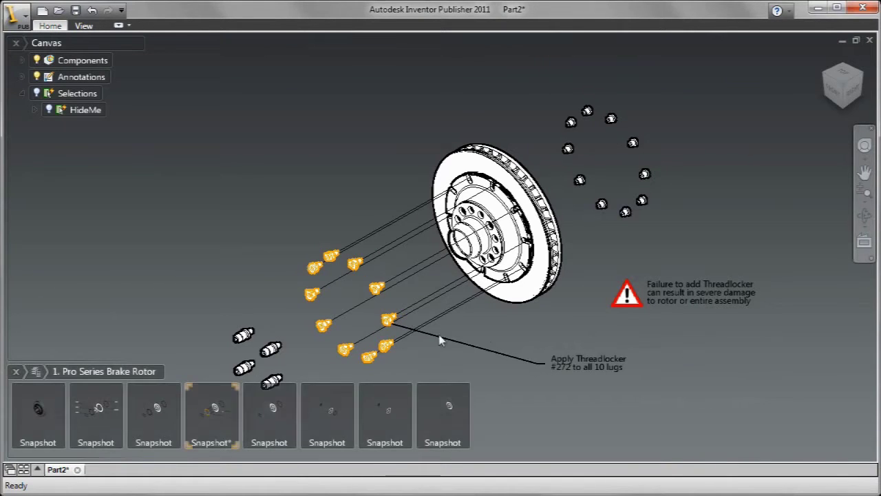
Step: In the sixth snapshot, turn on trail visibility for the ring of ten small fasteners beside the rotor
left_click(288, 396)
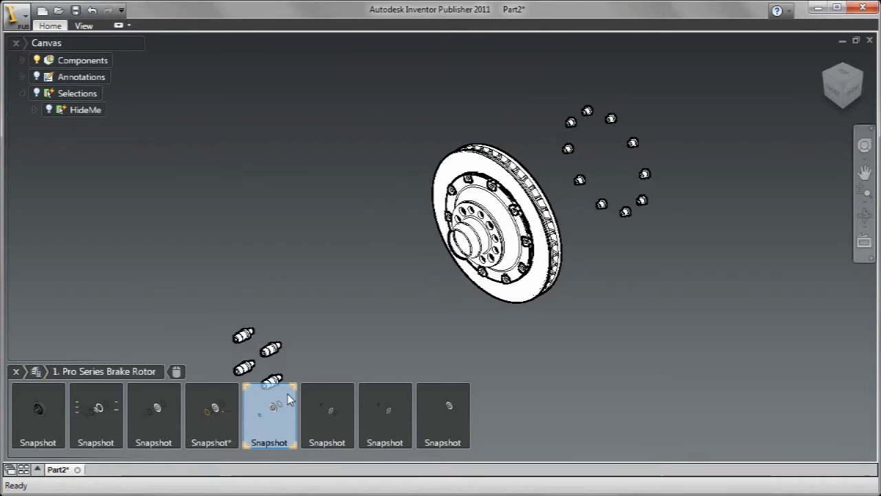
left_click(335, 404)
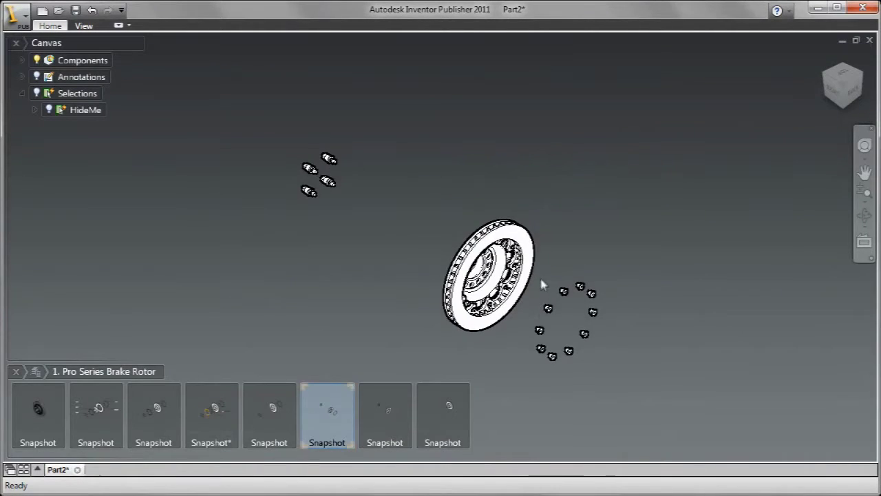
left_click_drag(537, 277, 616, 374)
right_click(640, 227)
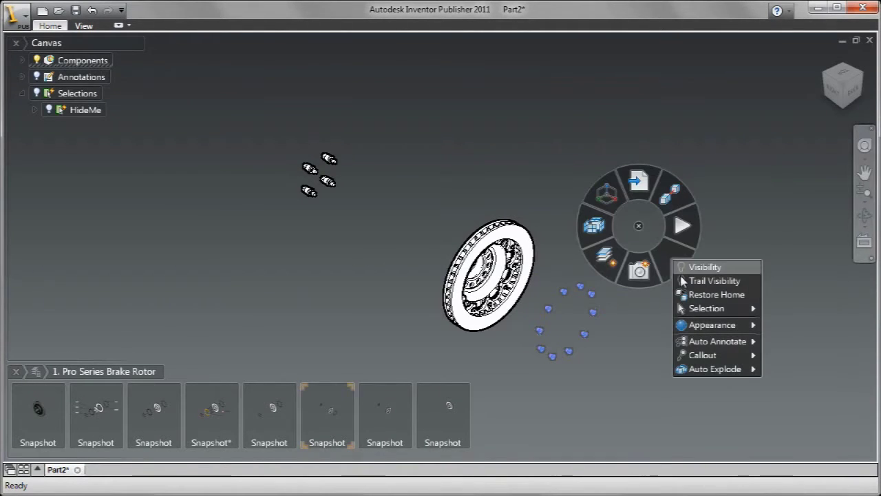
left_click(684, 281)
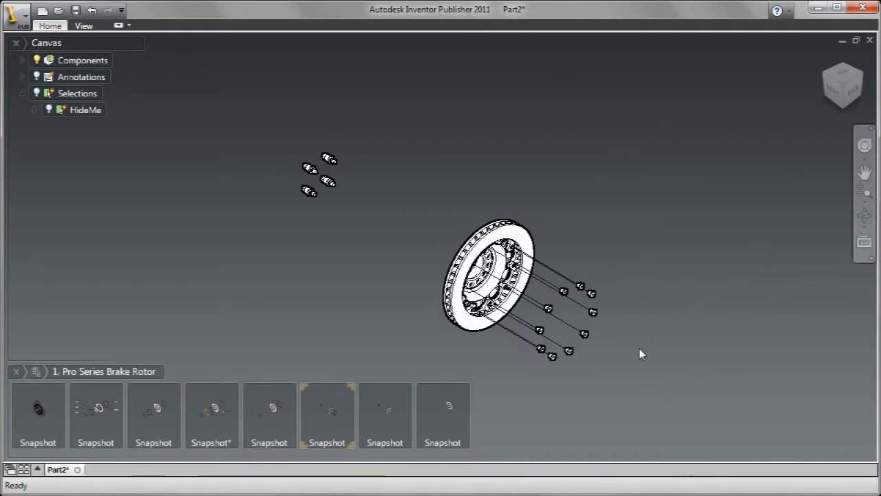
Step: In the seventh snapshot, turn on trail visibility for the four studs, and switch to the last snapshot with nothing selected
left_click(399, 398)
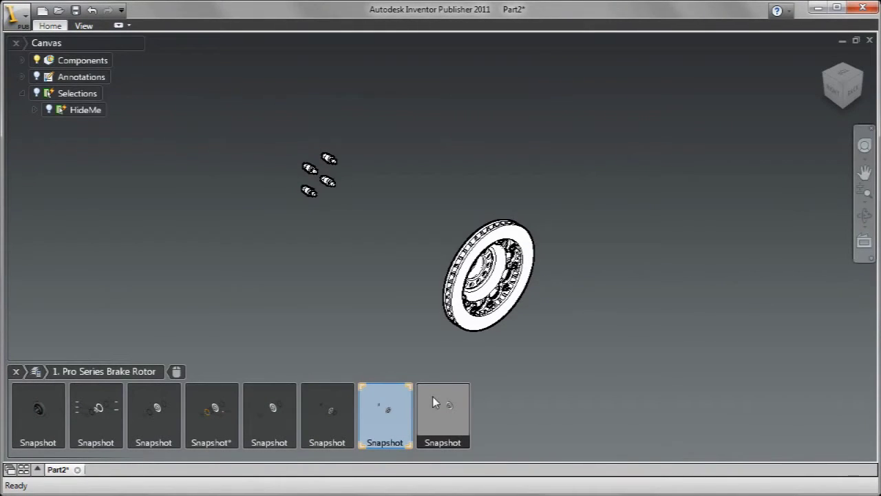
left_click_drag(280, 146, 358, 215)
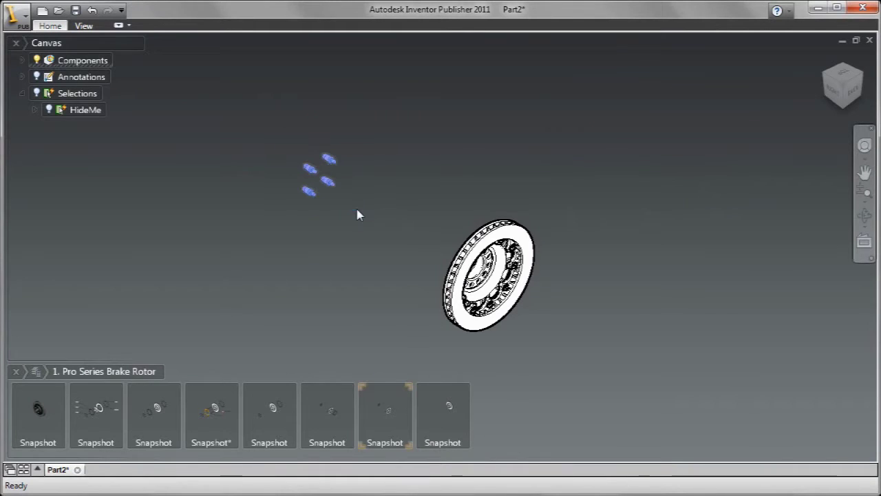
right_click(447, 140)
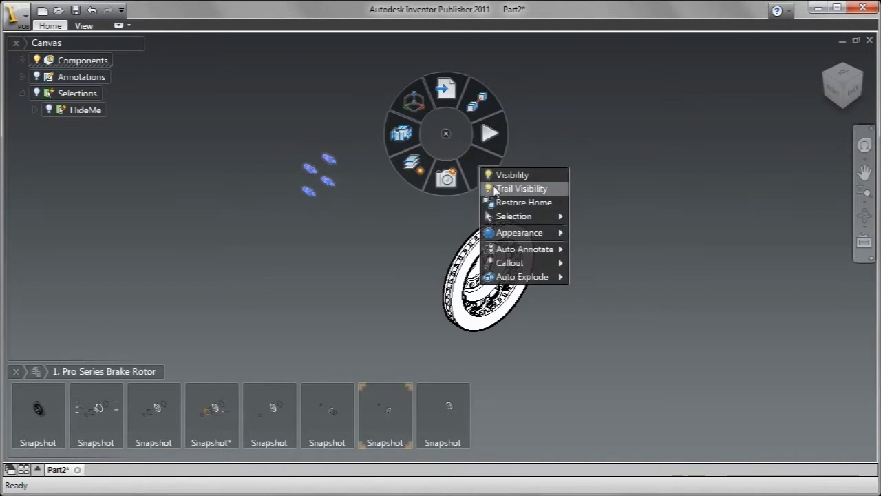
left_click(492, 189)
left_click(445, 403)
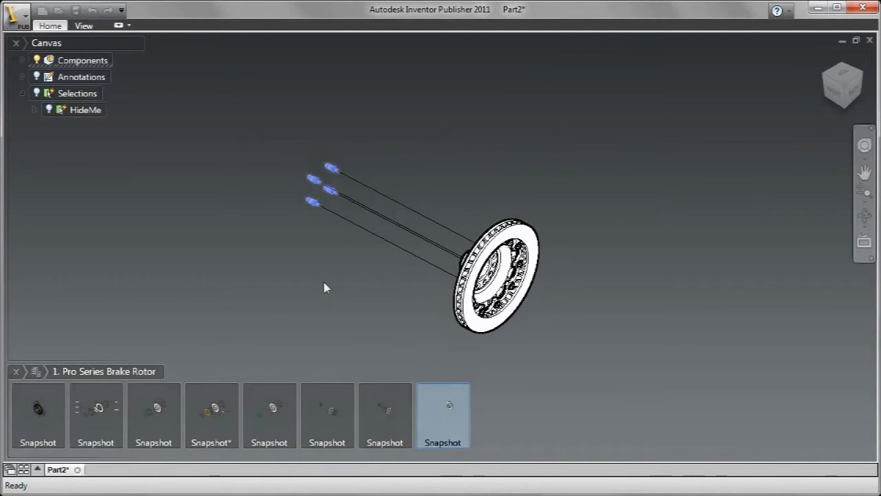
left_click(319, 277)
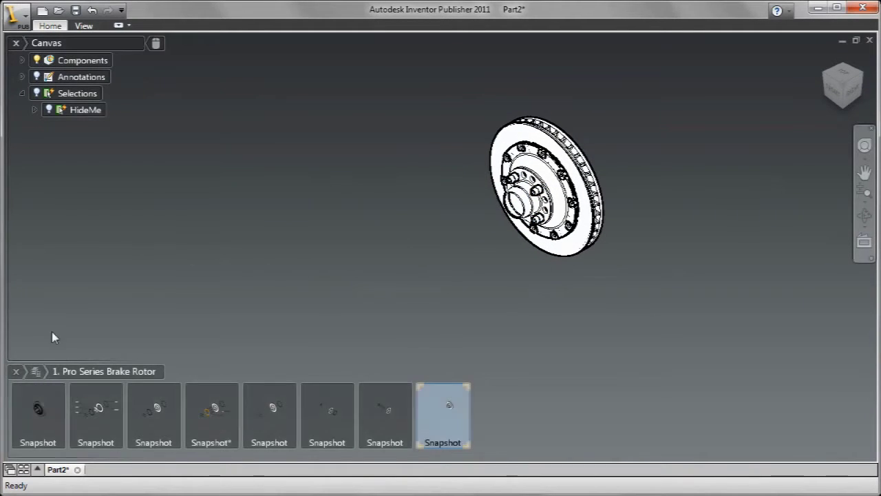
Step: Show the storyboard timing and set the duration of the second through eighth snapshots to 1 second
left_click(37, 372)
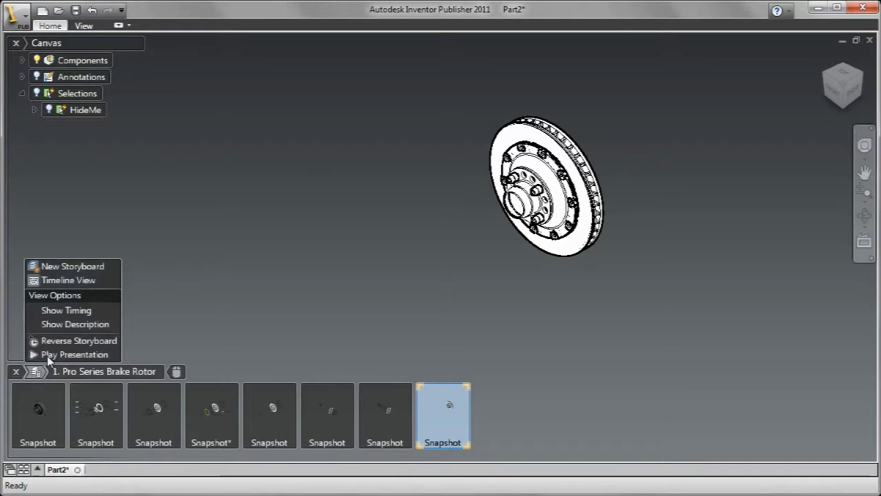
left_click(65, 311)
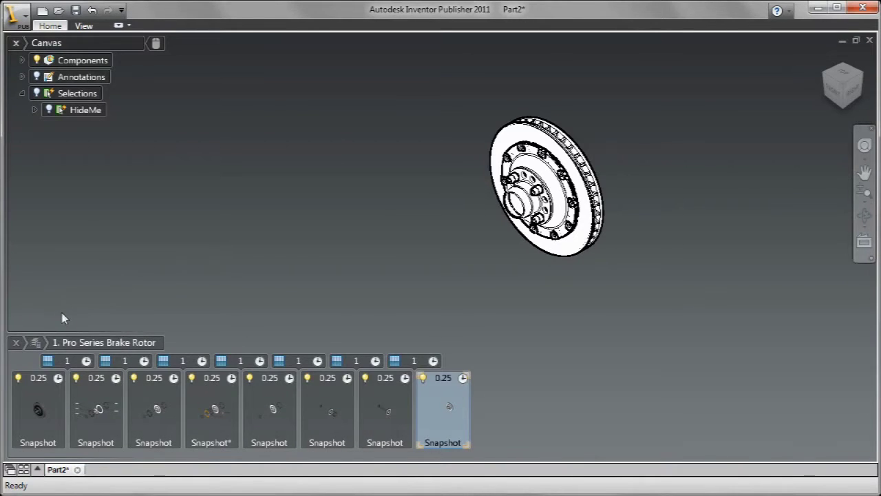
left_click(96, 384)
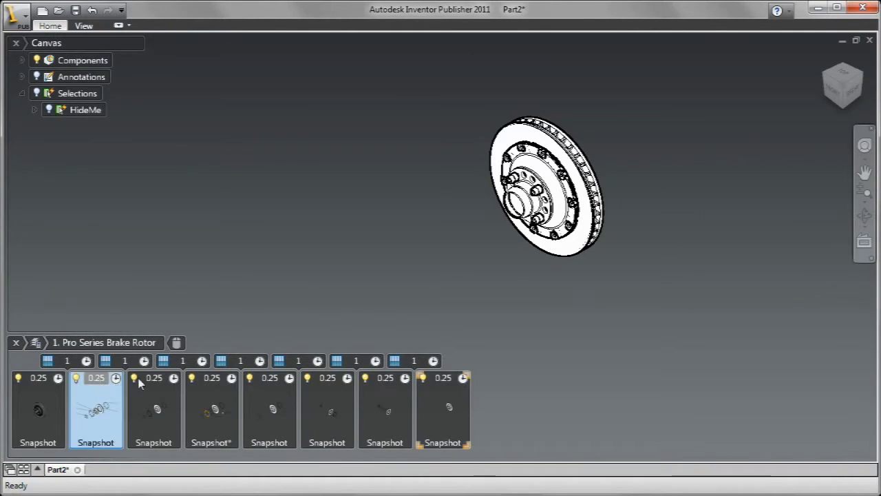
left_click(446, 382, "shift")
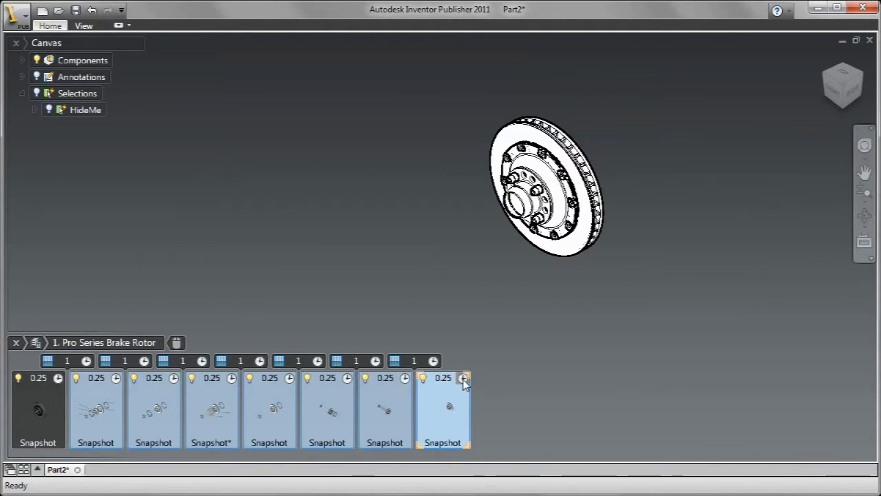
left_click(463, 379)
left_click(482, 321)
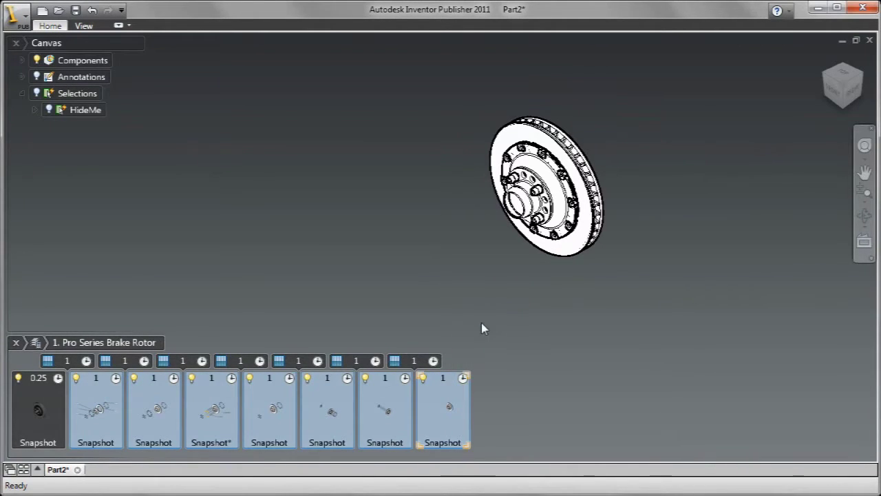
Step: Set the duration of the fourth snapshot, the one with the threadlocker warning, to 2 seconds
left_click(220, 390)
left_click(231, 378)
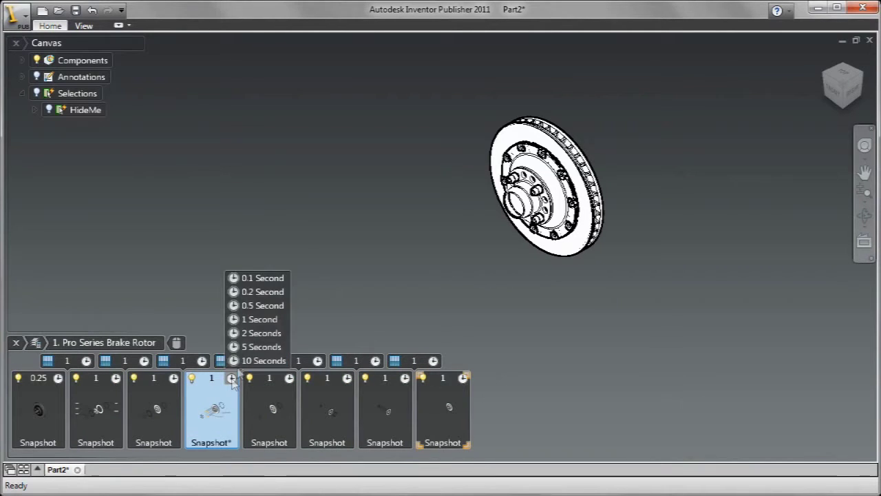
left_click(259, 334)
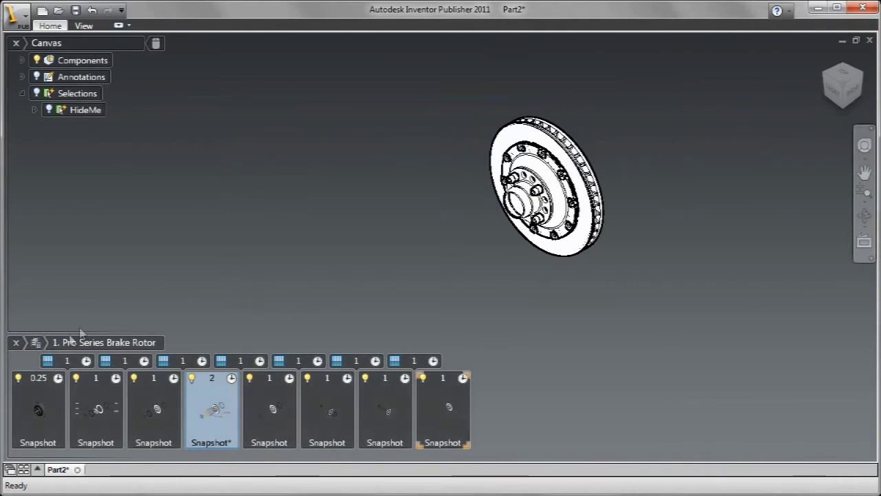
Step: Set all seven transitions between the snapshots to Smooth
left_click(65, 361)
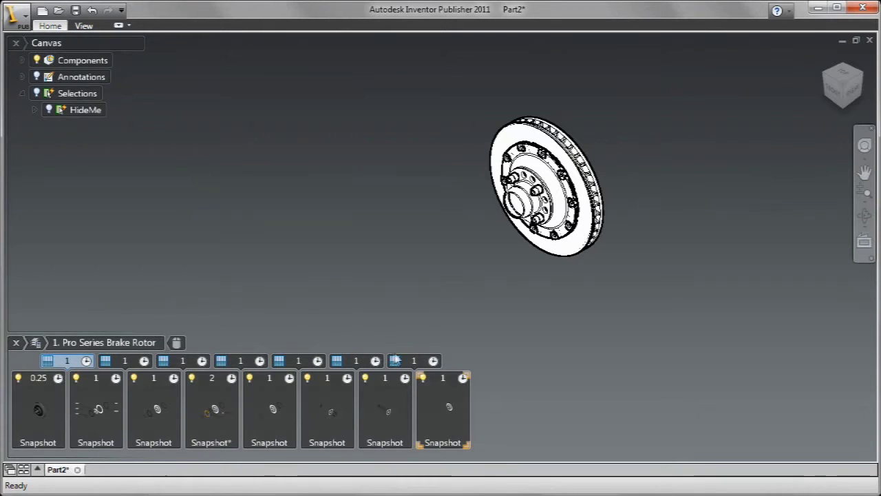
left_click(396, 361, "shift")
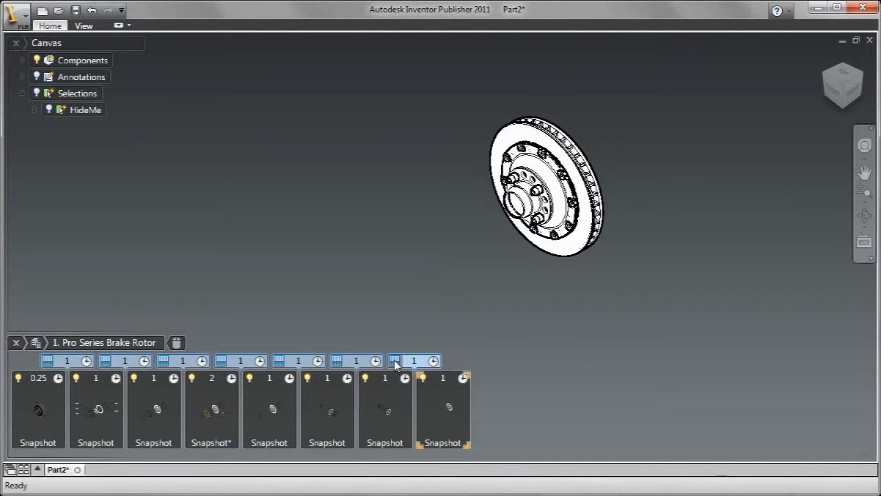
left_click(396, 363)
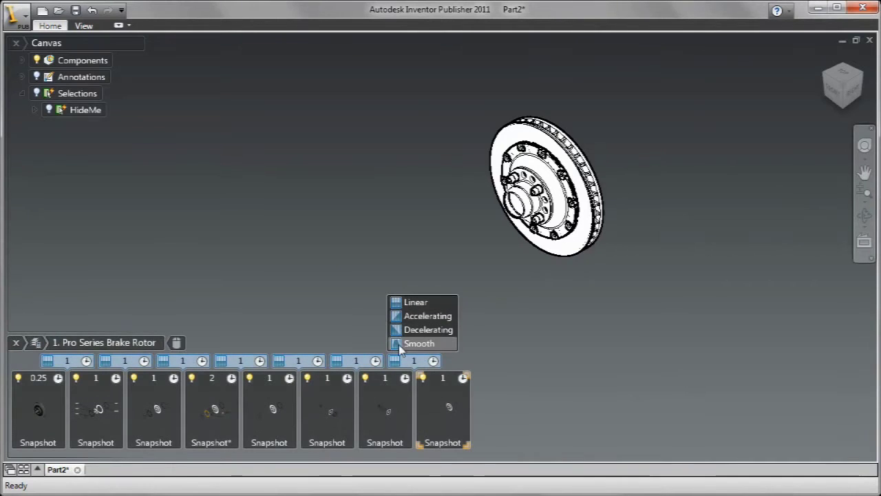
left_click(400, 344)
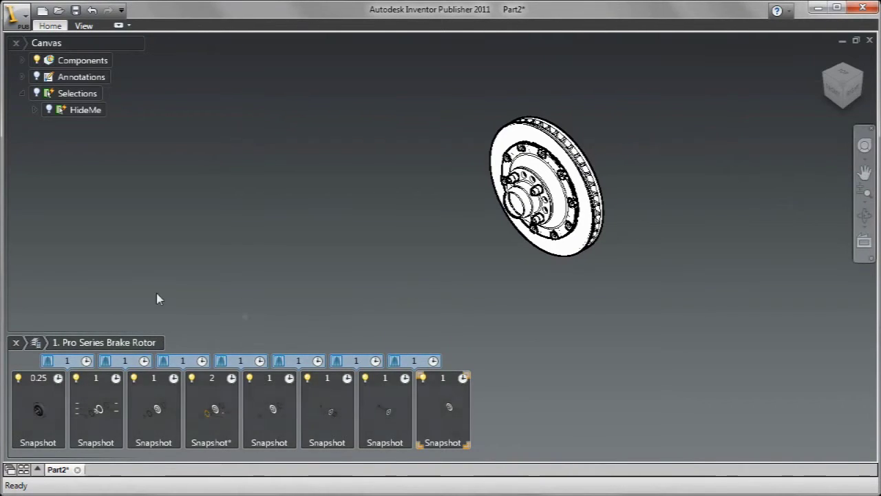
Step: Show the snapshot descriptions and describe the third snapshot as "ASSEMBLE FLOATING HUB (PN#ILC0023) AND BRAKE ROTOR (PN#09.5682.1020)"
left_click(36, 342)
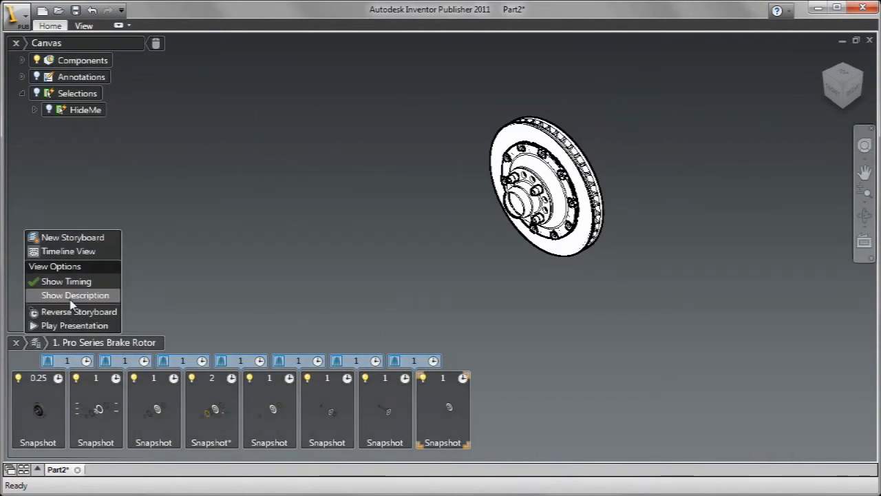
left_click(71, 297)
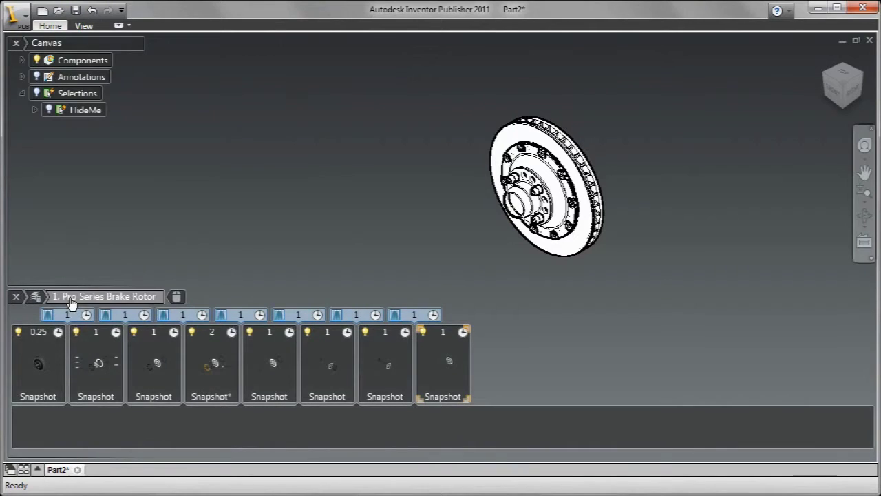
left_click(153, 355)
left_click(41, 420)
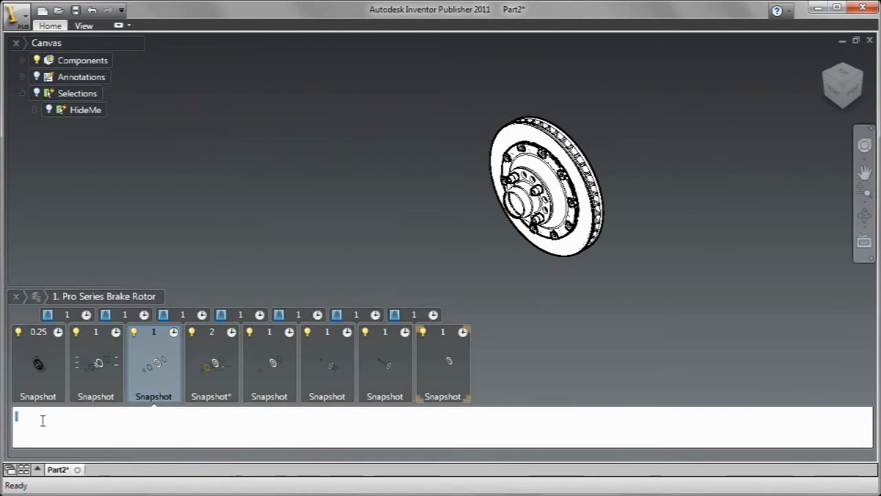
type("ASSEMBLE FLOATING HUB (PN#ILC0023) AND BRAKE ROTOR (PN#09.5682.1020)")
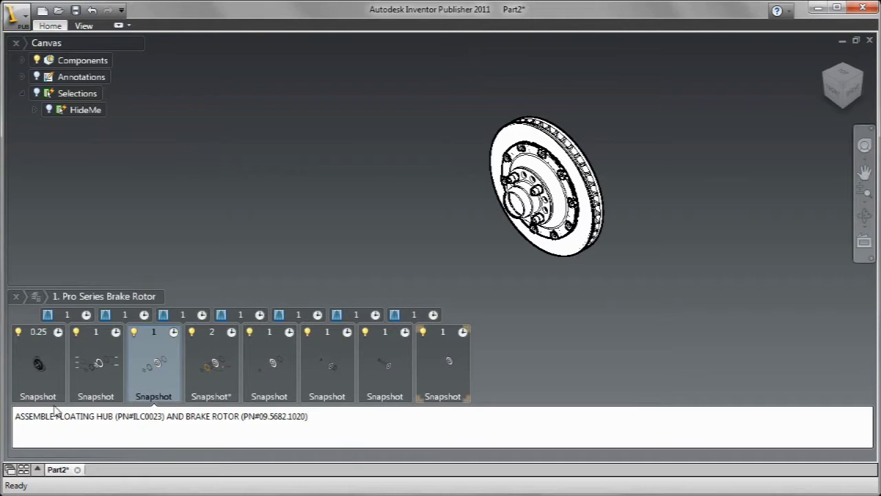
Step: Describe the fourth snapshot as "ASSEMBLE THREADED ALIGNMENT LUGS (PN#ILC0042)"
left_click(214, 372)
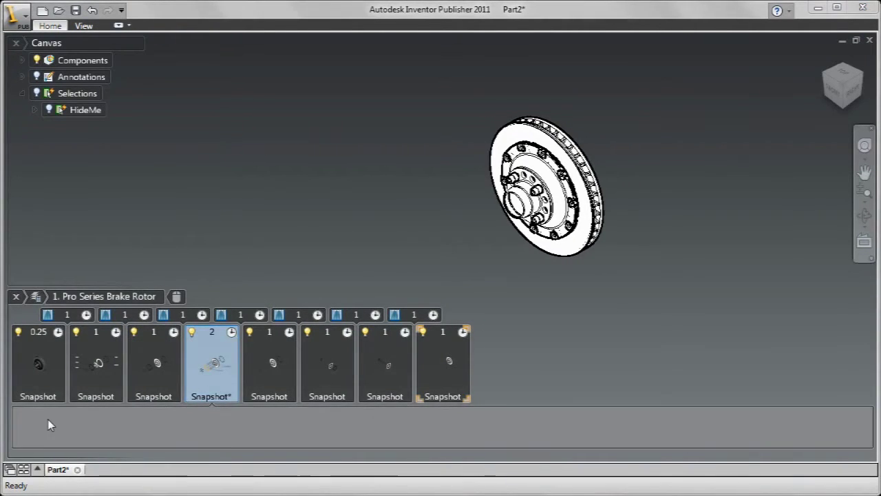
left_click(48, 419)
type("ASSEMBLE THREADED ALIGNMENT LUGS (PN#ILC0042)")
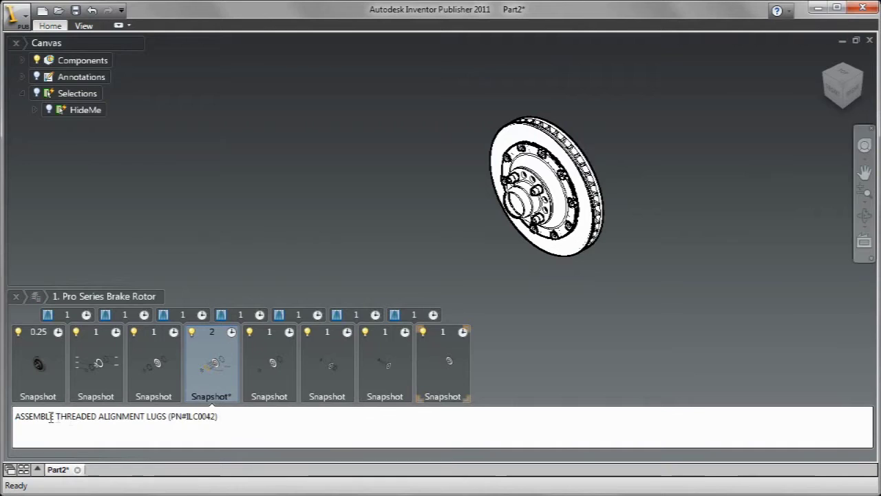
Step: Describe the fifth snapshot as "ASSEMBLE THREADED ALIGNMENT LUGS (PN#ILC0042)"
left_click(274, 388)
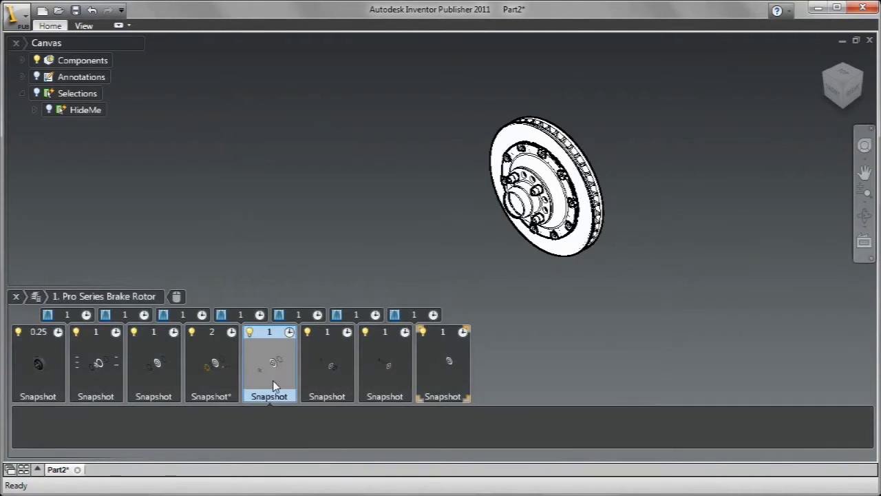
left_click(75, 414)
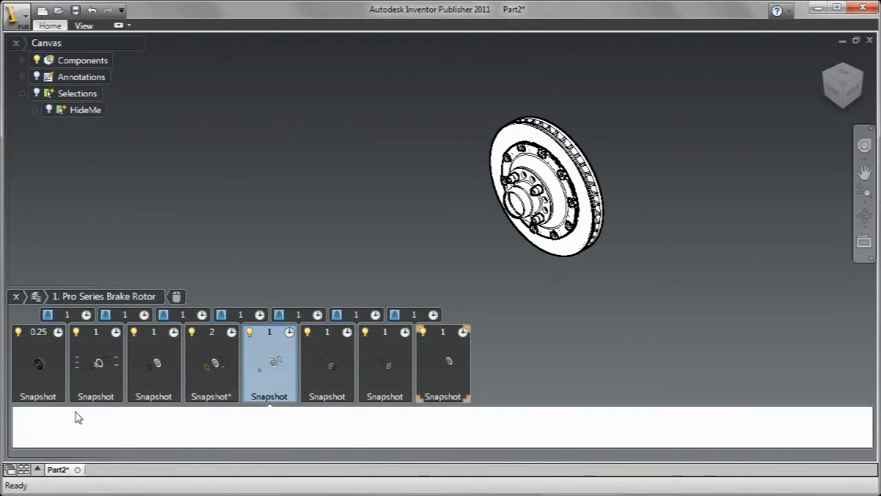
type("ASSEMBLE THREADED ALIGNMENT LUGS (PN#ILC0042)")
Step: Describe the sixth snapshot as "ASSEMBLE THREADED ALIGNMENT NUTS (PN#PFB900)"
left_click(334, 375)
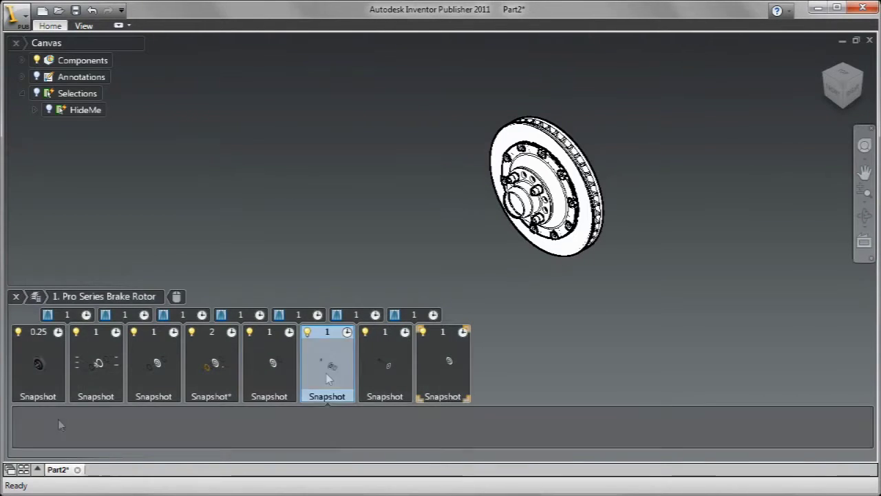
left_click(59, 420)
type("ASSEMBLE THREADED ALIGNMENT NUTS (PN#PFB900)")
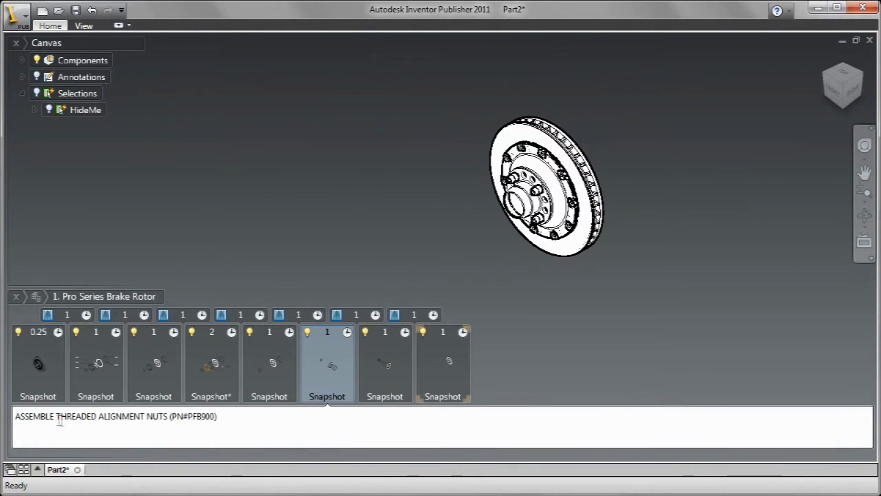
Step: Describe the seventh snapshot as "ASSEMBLE PEG DRIVE(PN#IKE0001) TO FLOATING HUB"
left_click(376, 384)
left_click(33, 418)
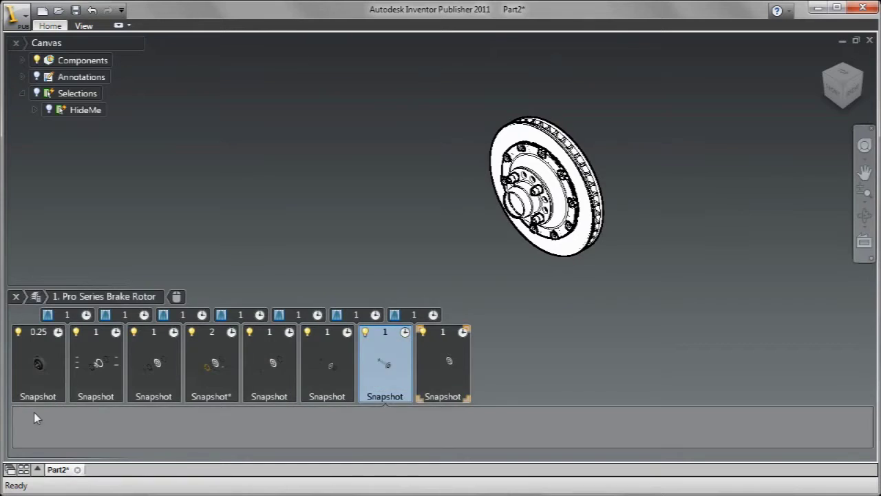
type("ASSEMBLE PEG DRIVE(PN#IKE0001) TO FLOATING HUB")
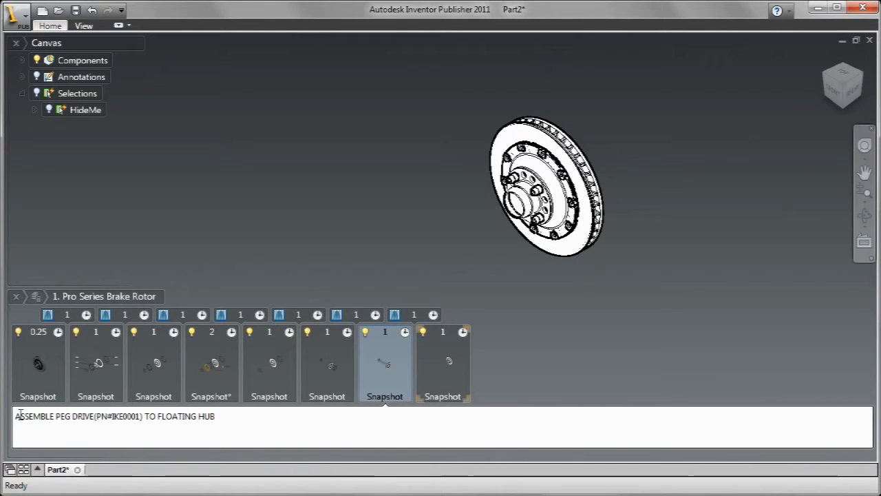
left_click(560, 374)
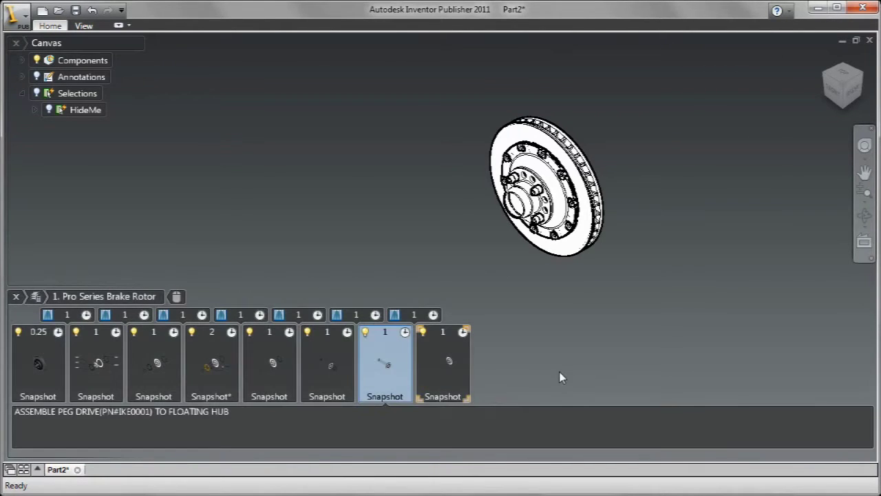
Step: Activate the second snapshot with the callouts and hide the descriptions and the timing in the storyboard
left_click(100, 360)
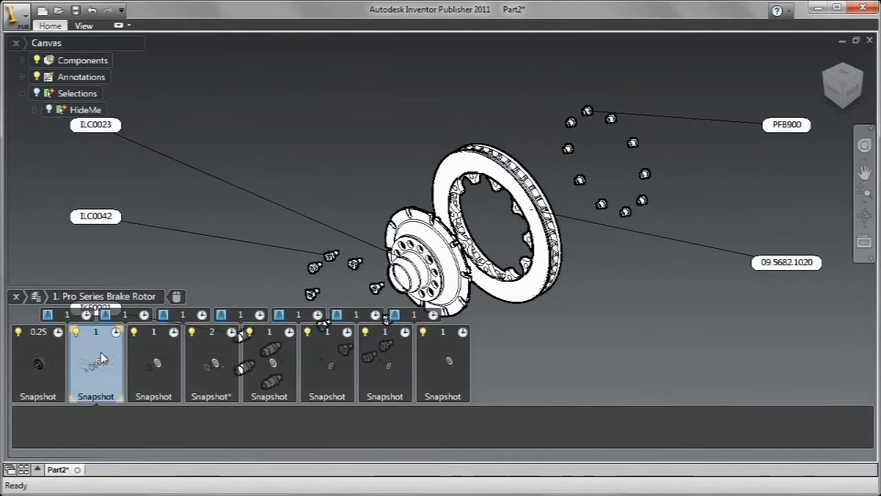
left_click(36, 297)
left_click(52, 249)
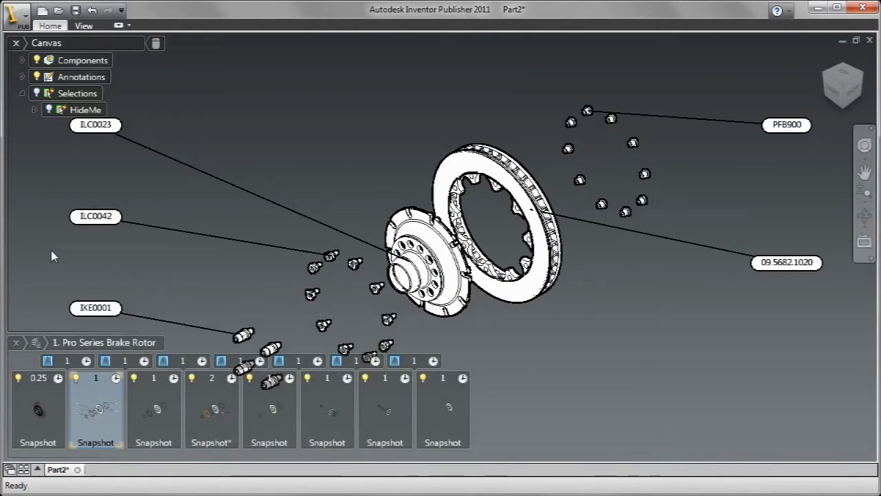
left_click(36, 343)
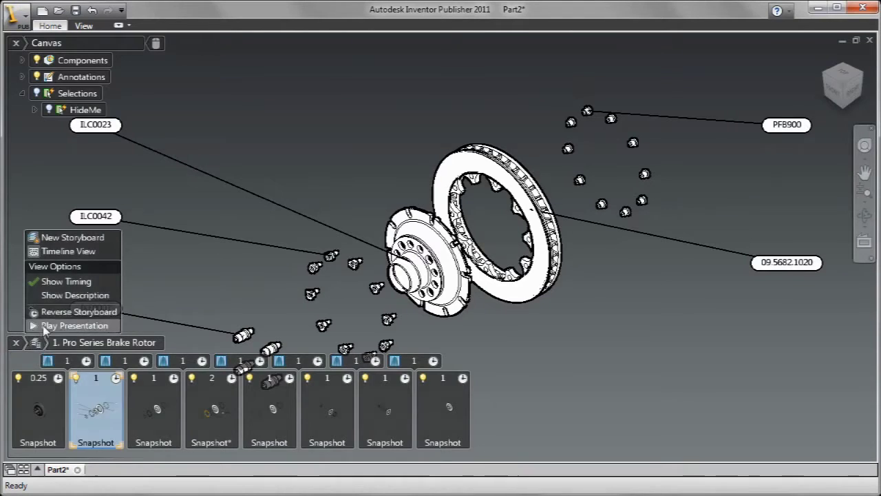
left_click(54, 282)
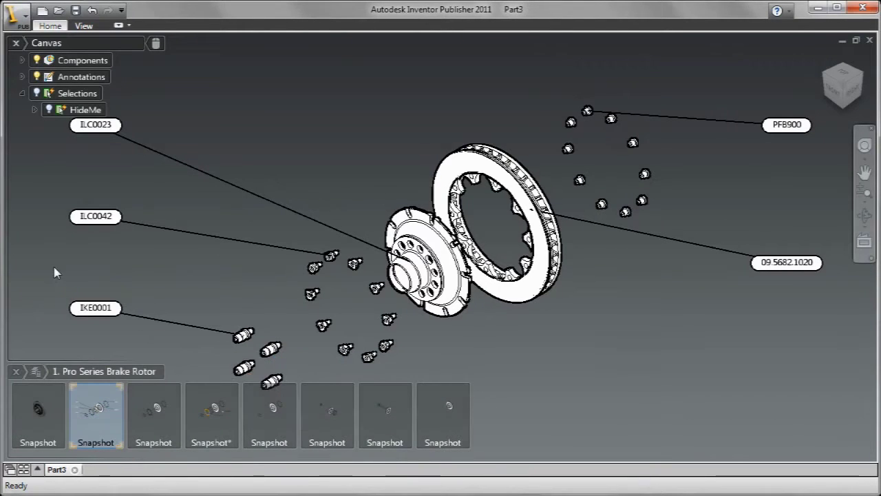
Step: Play the Pro Series Brake Rotor presentation through to its last snapshot and stop playback
right_click(199, 86)
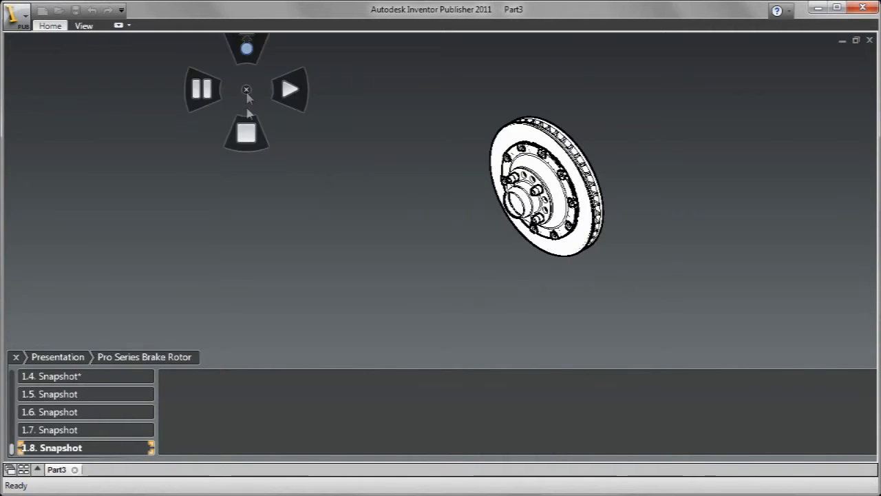
left_click(245, 137)
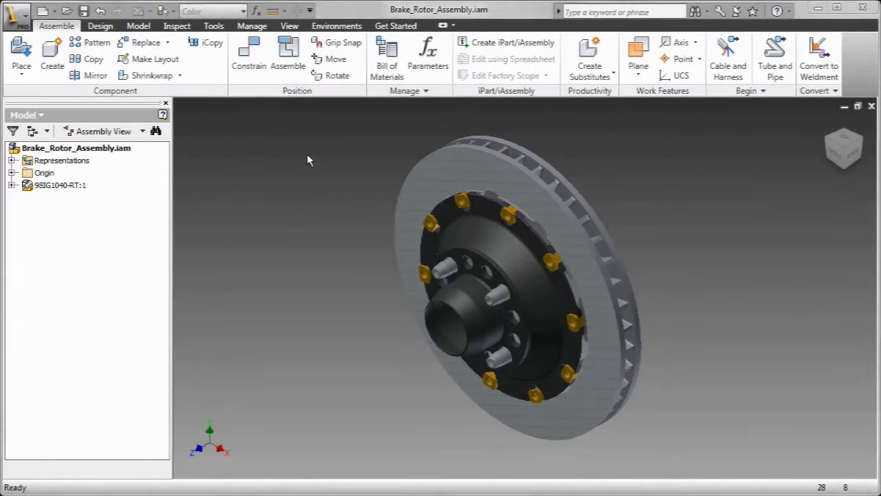
Step: Switch to Autodesk Inventor with Brake_Rotor_Assembly.iam and open the brake rotor disc for editing in place
right_click(309, 159)
left_click(358, 197)
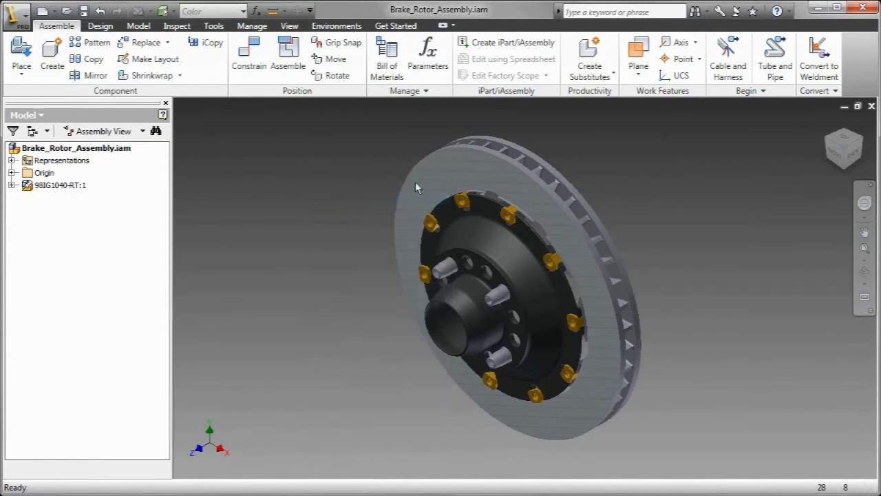
double_click(425, 181)
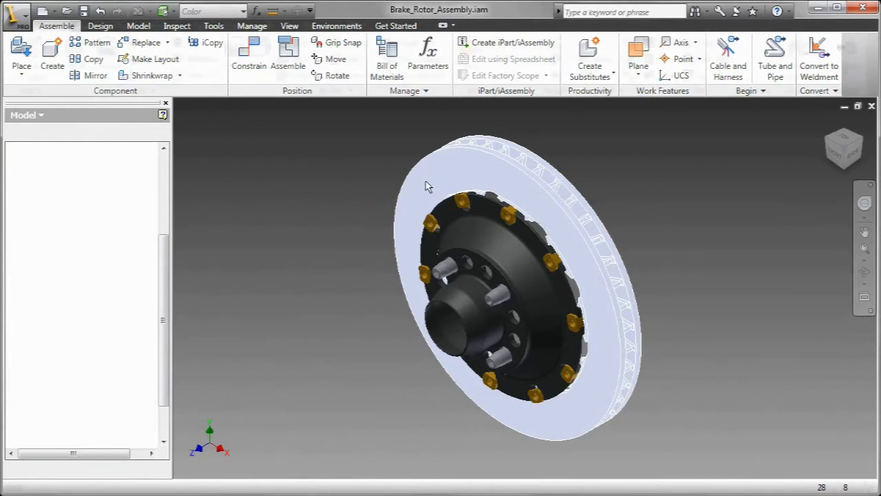
Step: Unsuppress the rotor features Extrusion8, Fillet2, Circular Pattern3 and Mirror1
scroll(157, 296, "down", 2)
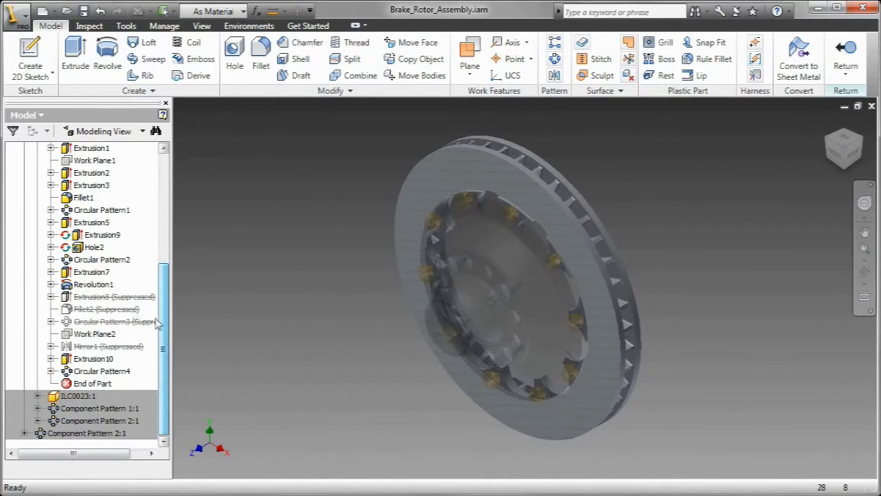
left_click(113, 297)
left_click(110, 309, "ctrl")
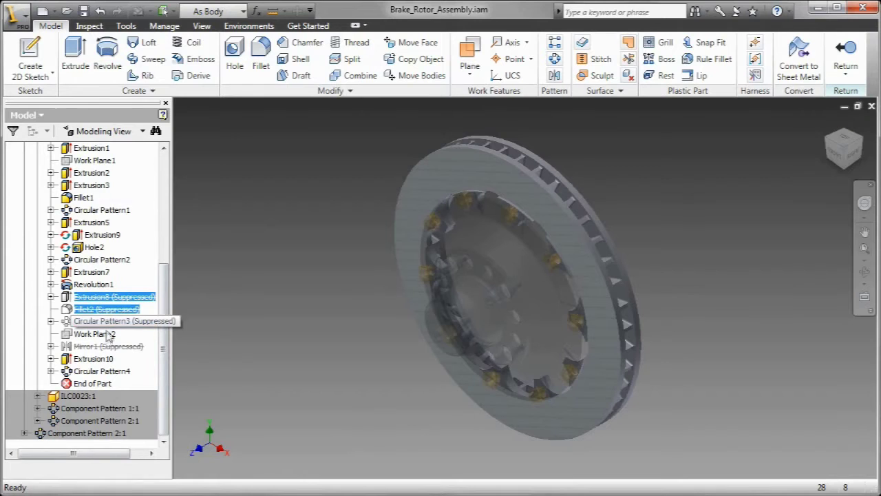
left_click(108, 321, "ctrl")
left_click(103, 347, "ctrl")
right_click(104, 347)
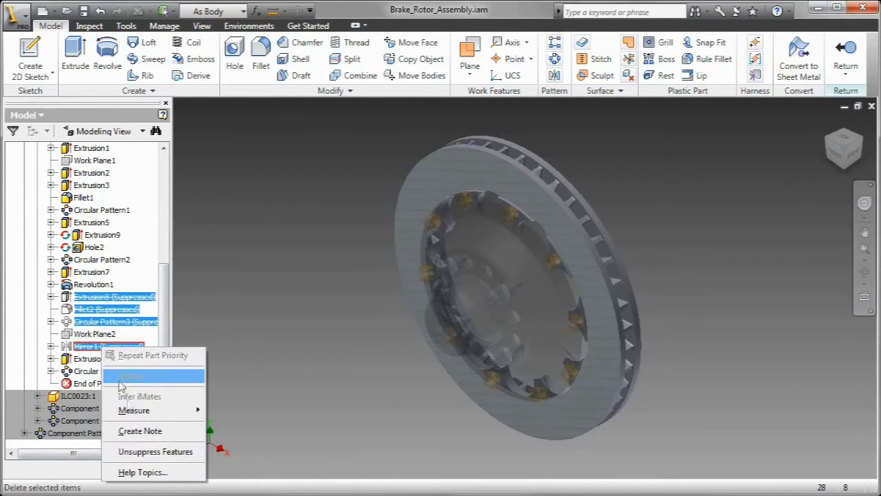
left_click(148, 450)
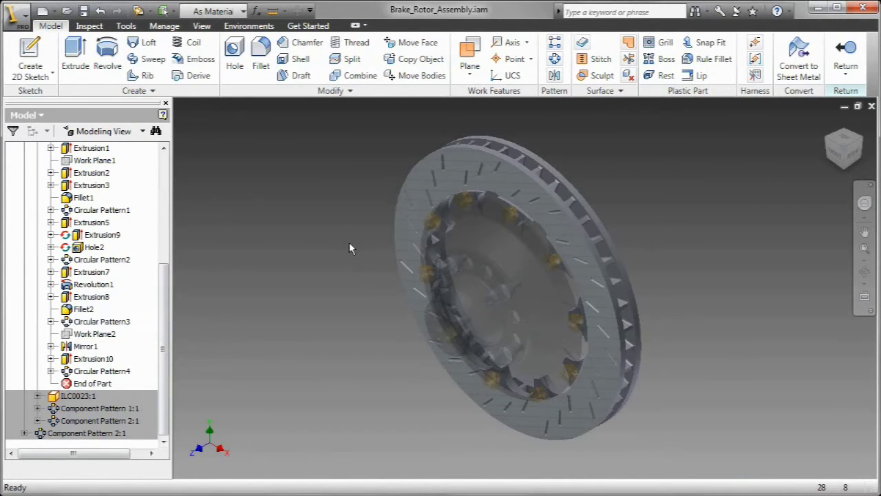
Step: Return from the rotor part to the assembly and save Brake_Rotor_Assembly.iam with all its dependents
left_click(846, 56)
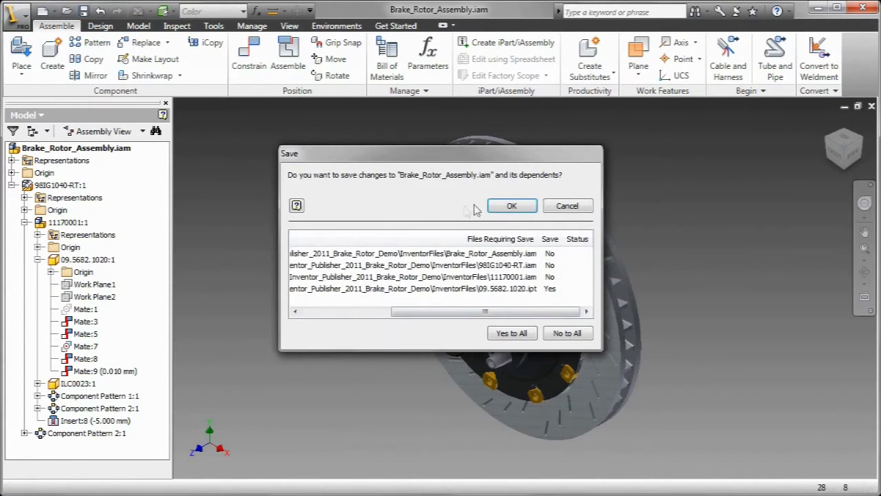
left_click(511, 333)
left_click(517, 213)
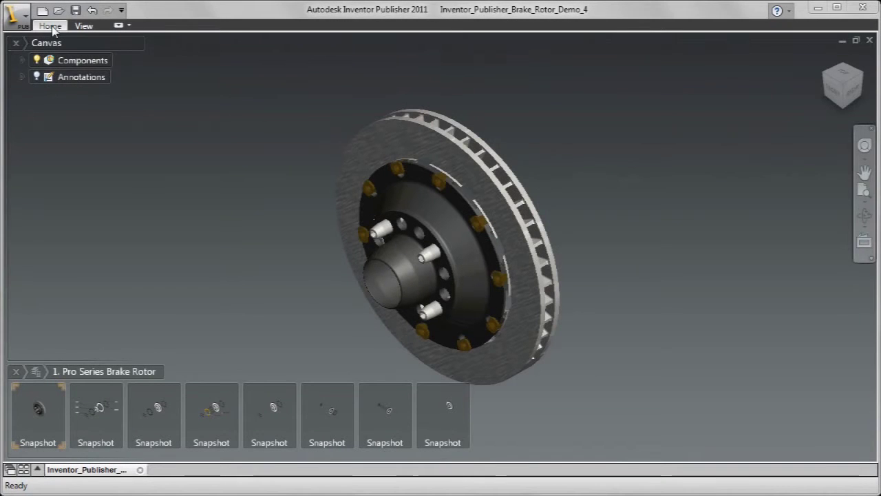
Step: Switch to Inventor Publisher, update the Brake_Rotor_Demo_4 model from the changed assembly and check the second, sixth and eighth snapshots
left_click(50, 26)
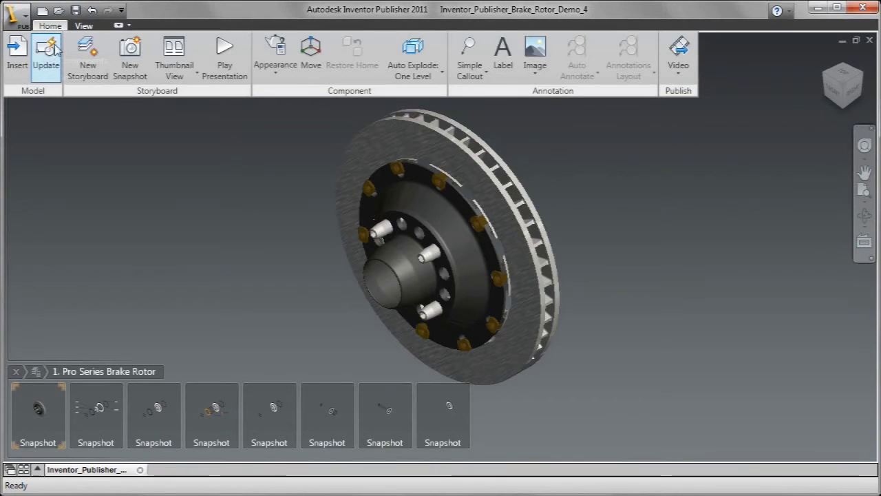
left_click(46, 55)
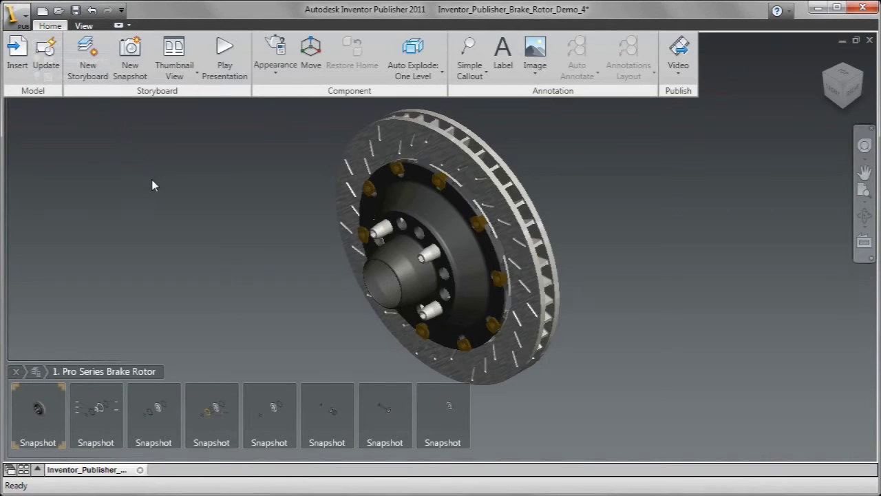
left_click(106, 399)
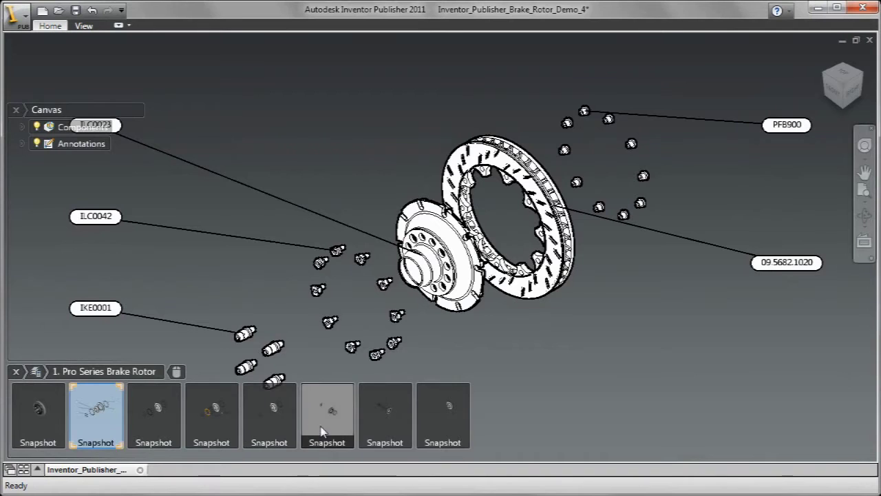
left_click(333, 431)
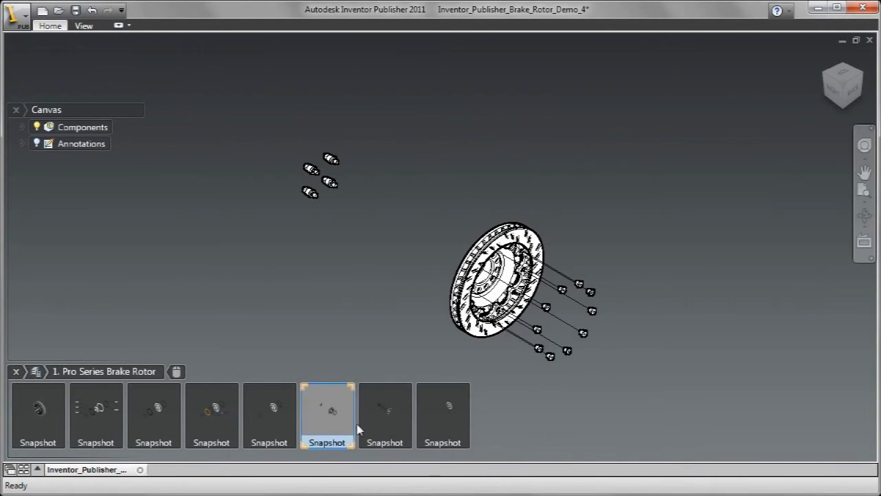
left_click(437, 416)
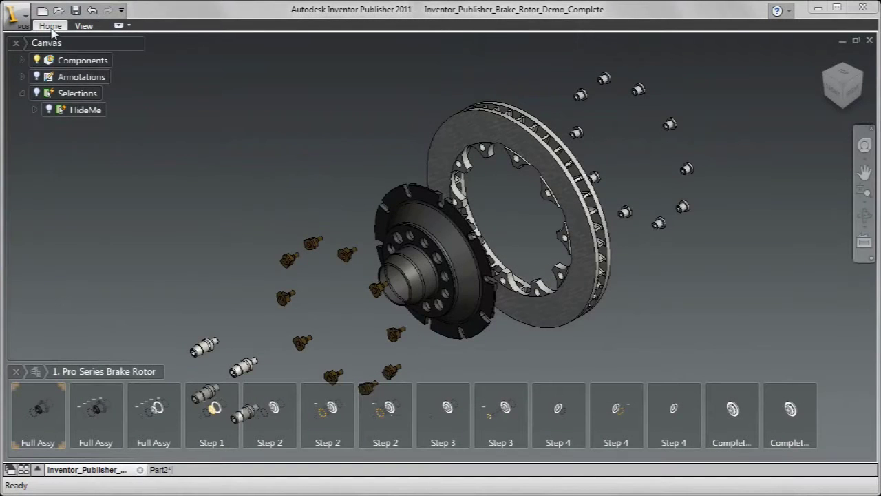
Step: Start publishing the current Full Assy snapshot of Inventor_Publisher_Brake_Rotor_Demo_Complete as an image and expand the additional image settings
left_click(51, 27)
left_click(688, 71)
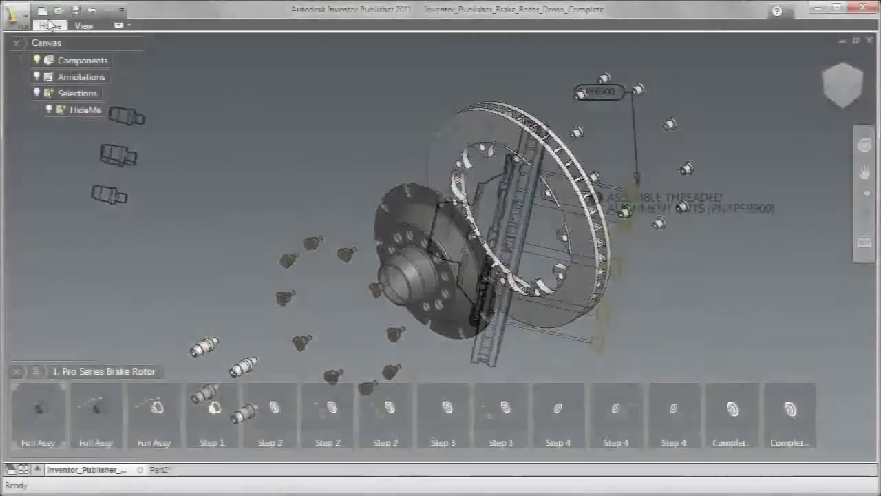
left_click(48, 26)
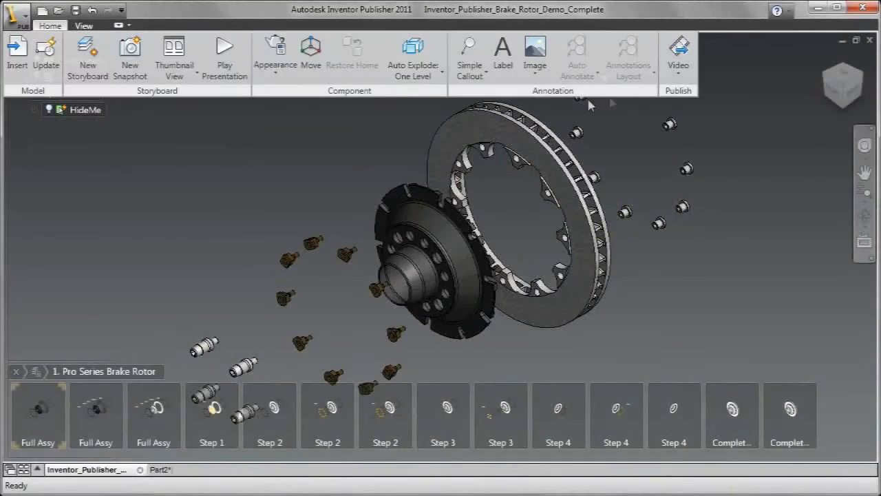
left_click(678, 55)
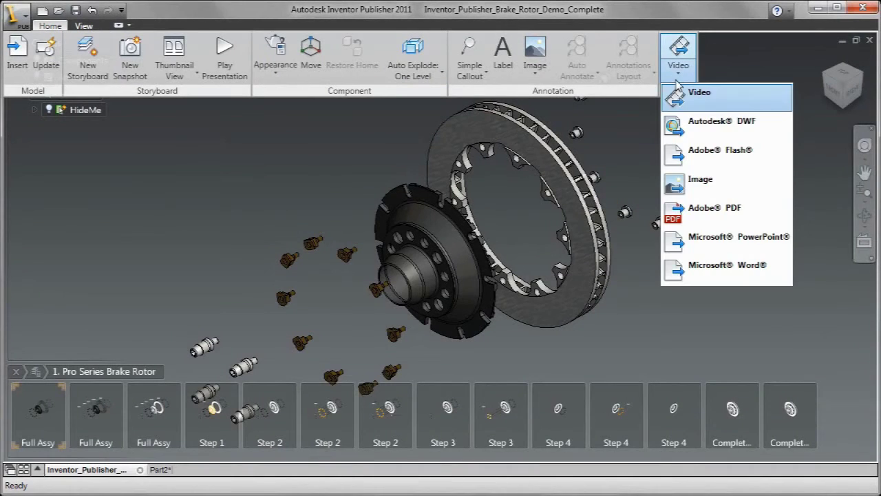
left_click(686, 180)
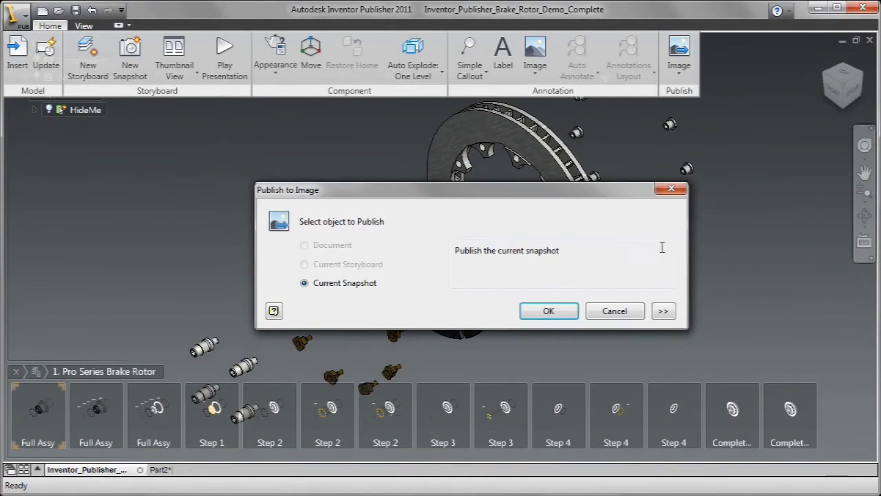
left_click_drag(615, 193, 582, 106)
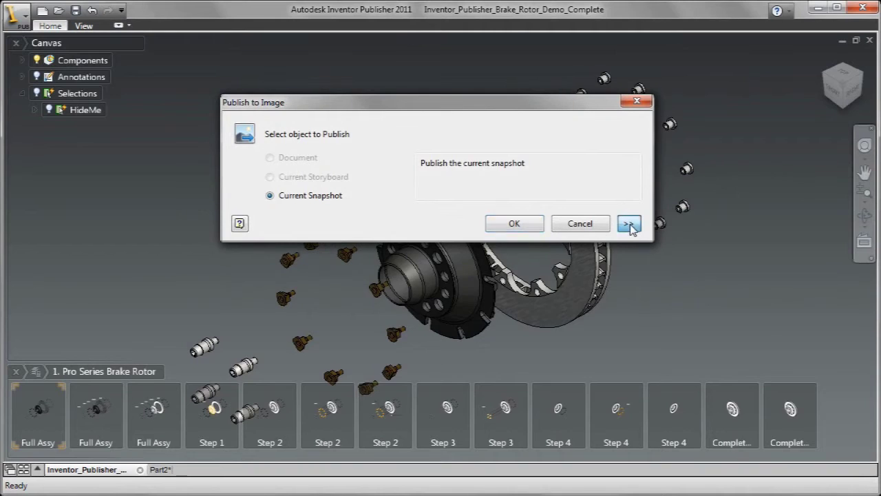
left_click(629, 223)
Step: Review the available image resolution presets and width units for the published image
left_click(465, 244)
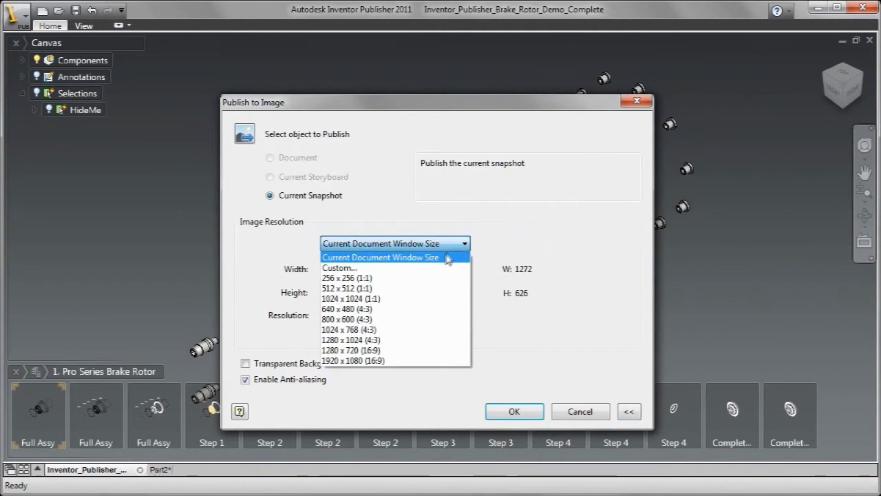
left_click(539, 377)
left_click(464, 268)
left_click(517, 324)
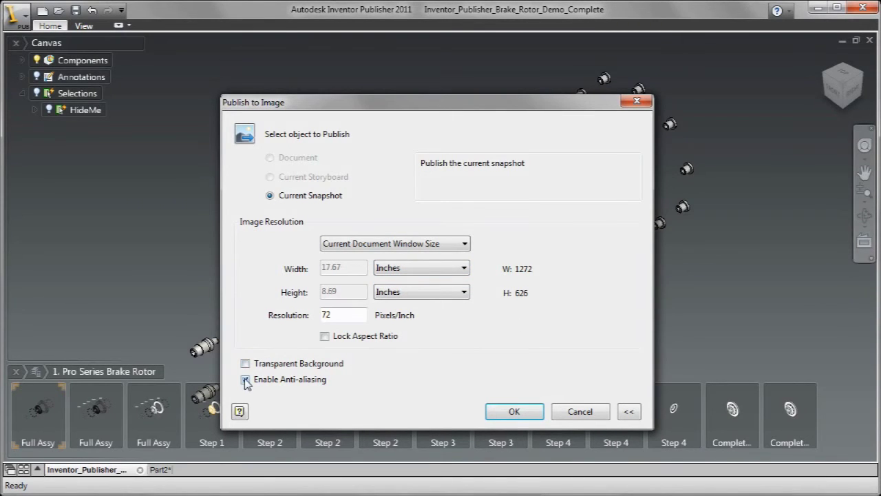
Step: Accept the image settings, look over the available file types and save the snapshot as the PNG image Full Assy.png
left_click(515, 411)
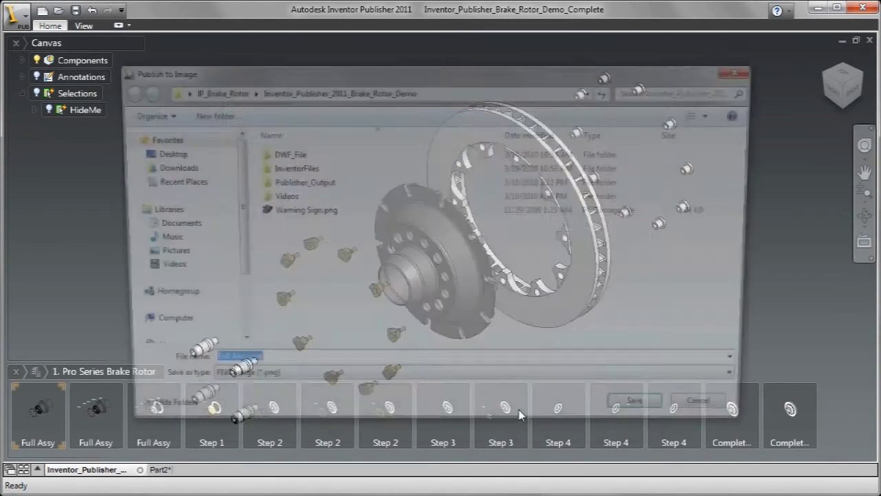
left_click(537, 387)
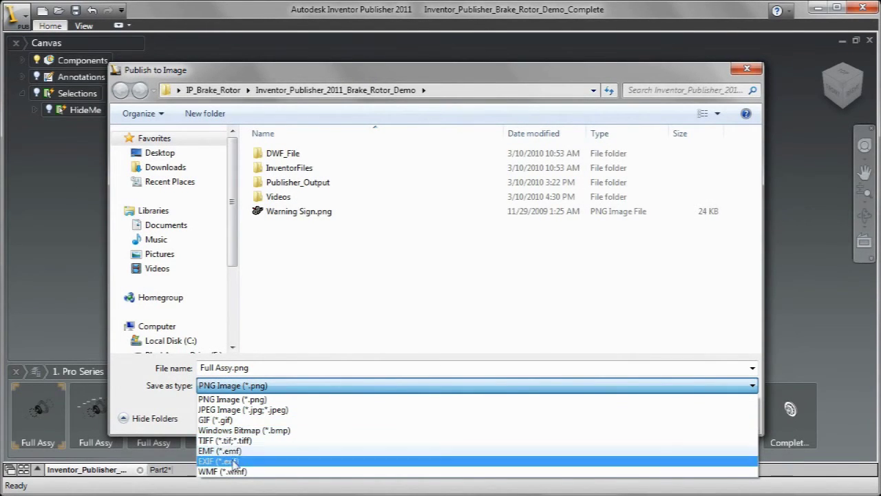
left_click(492, 344)
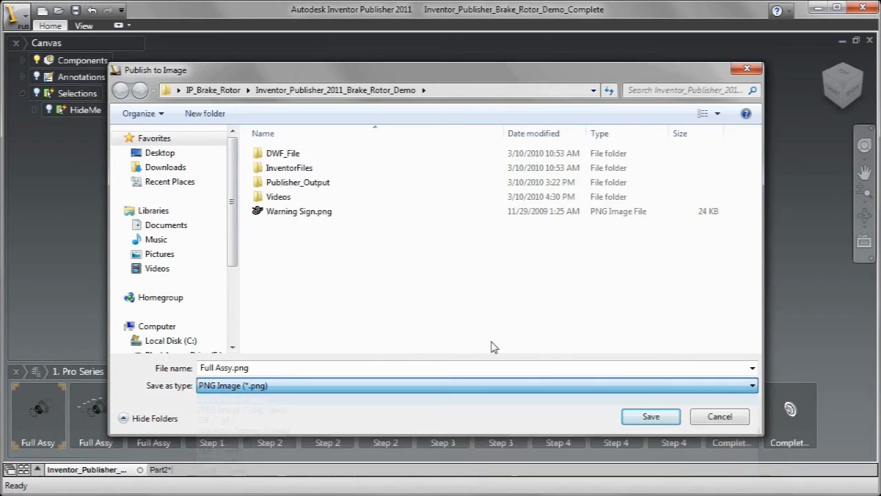
left_click(651, 418)
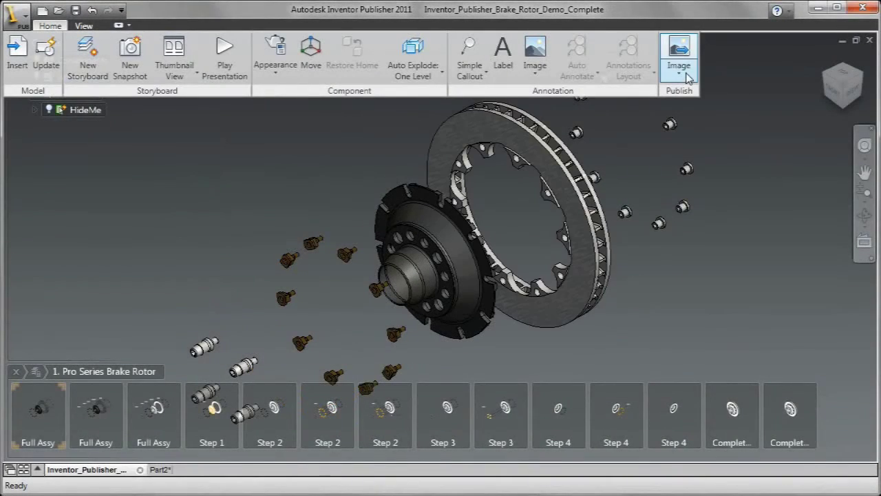
Step: Choose Microsoft PowerPoint as the publishing format and check the second and third slides of Pro Series Brake Rotor.pptx in PowerPoint
left_click(687, 77)
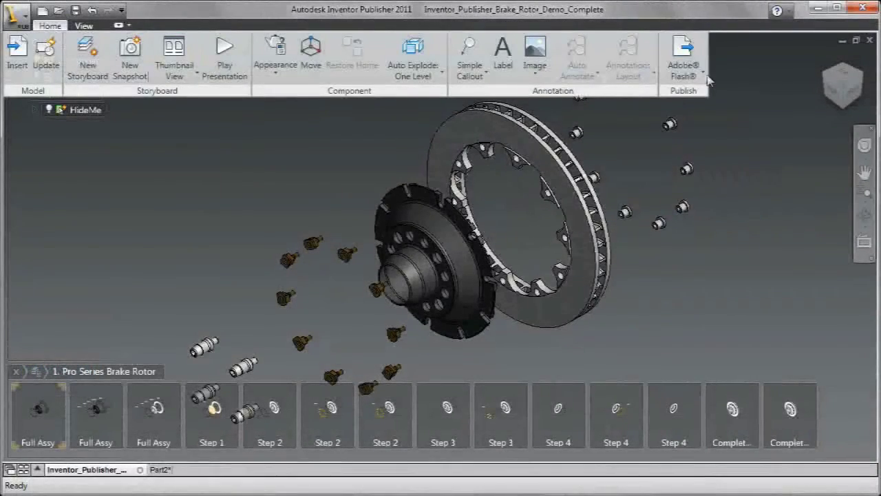
left_click(703, 74)
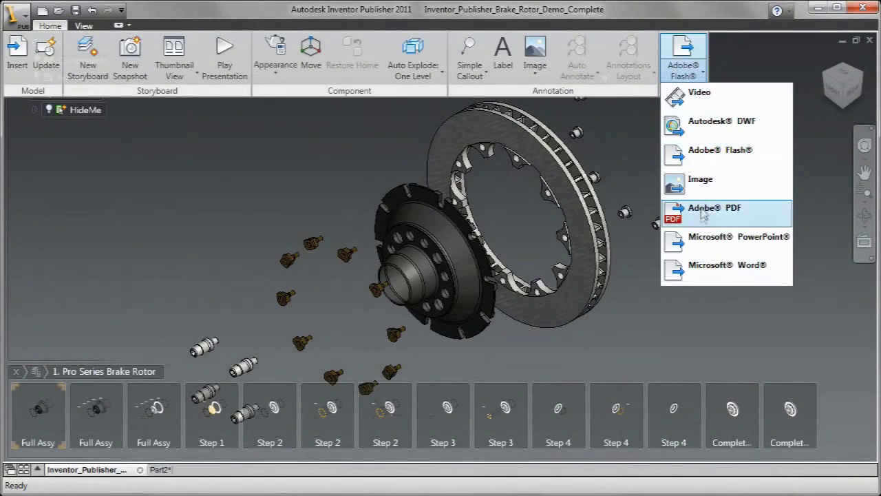
left_click(706, 237)
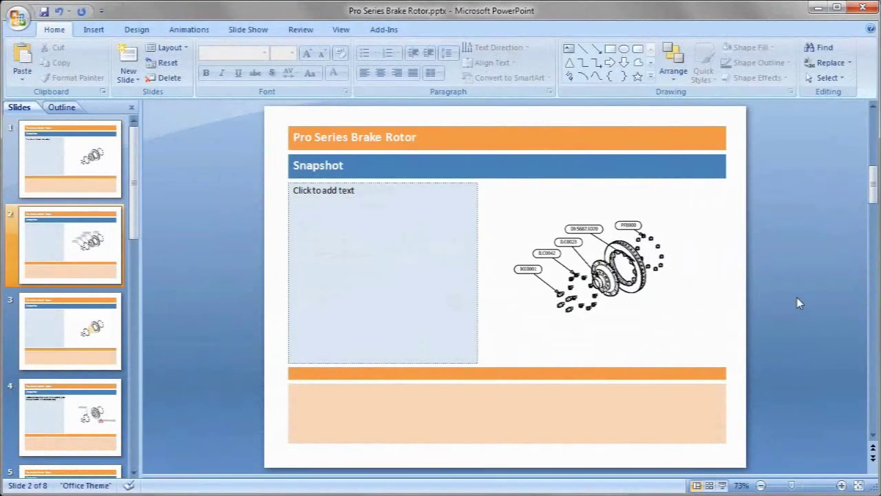
scroll(798, 297, "down", 2)
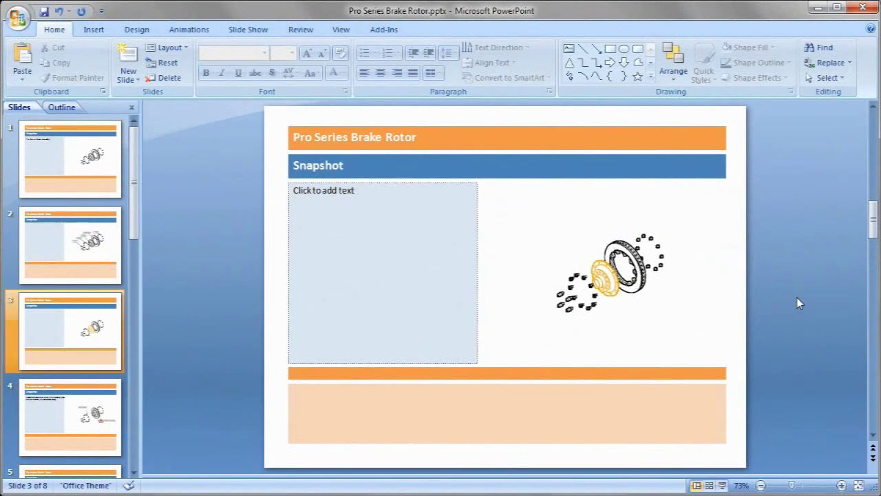